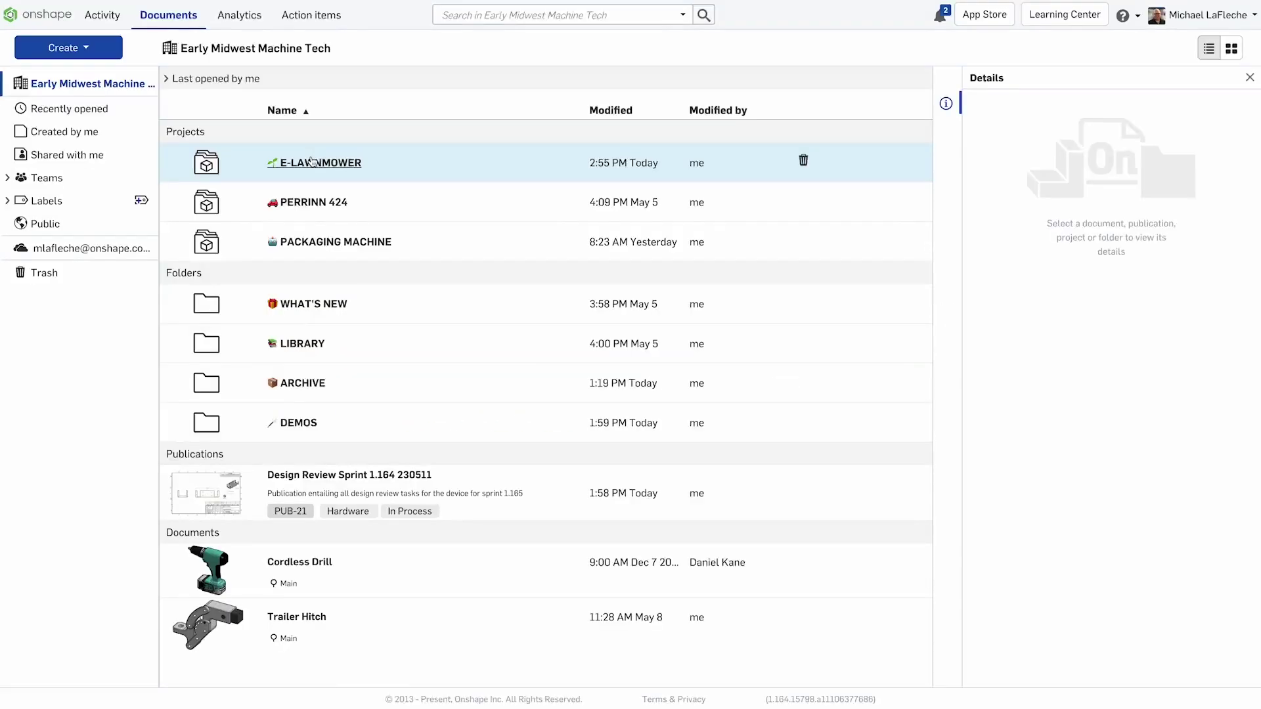
Step: Open the PURCHASED folder in the E-LAWNMOWER project and rename it ELECTRICAL from the breadcrumb path
click(310, 160)
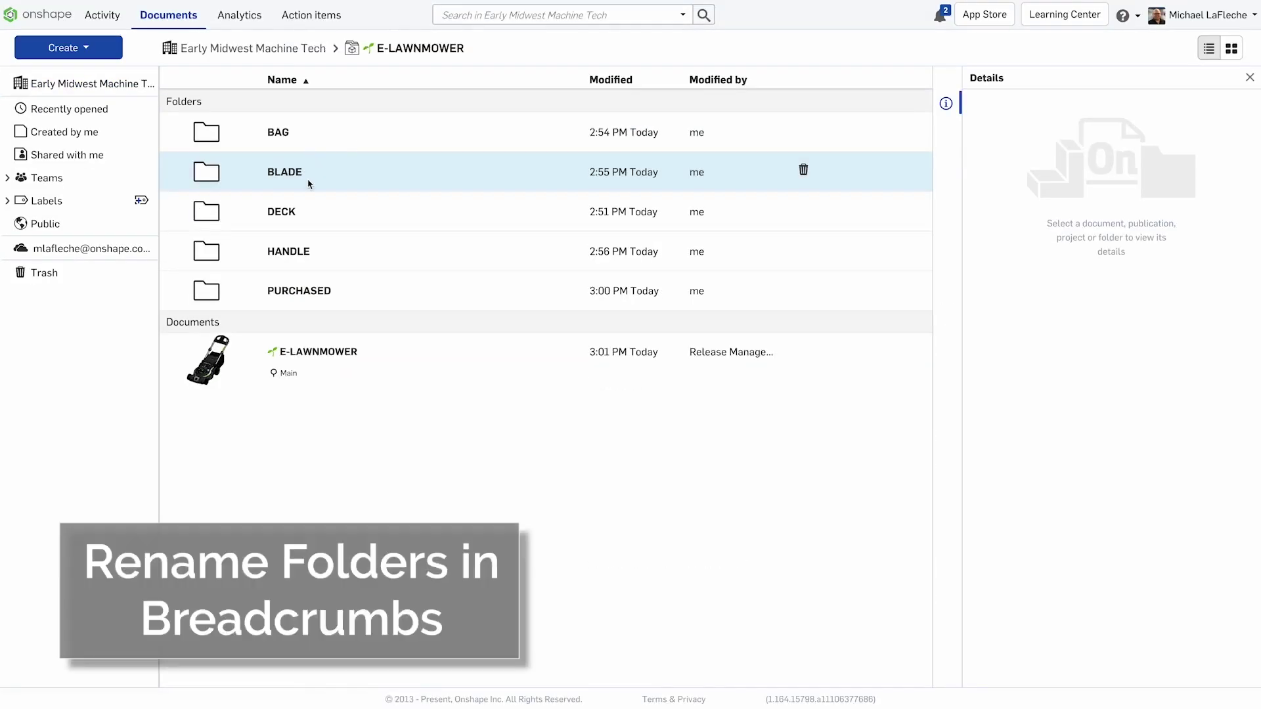
click(295, 291)
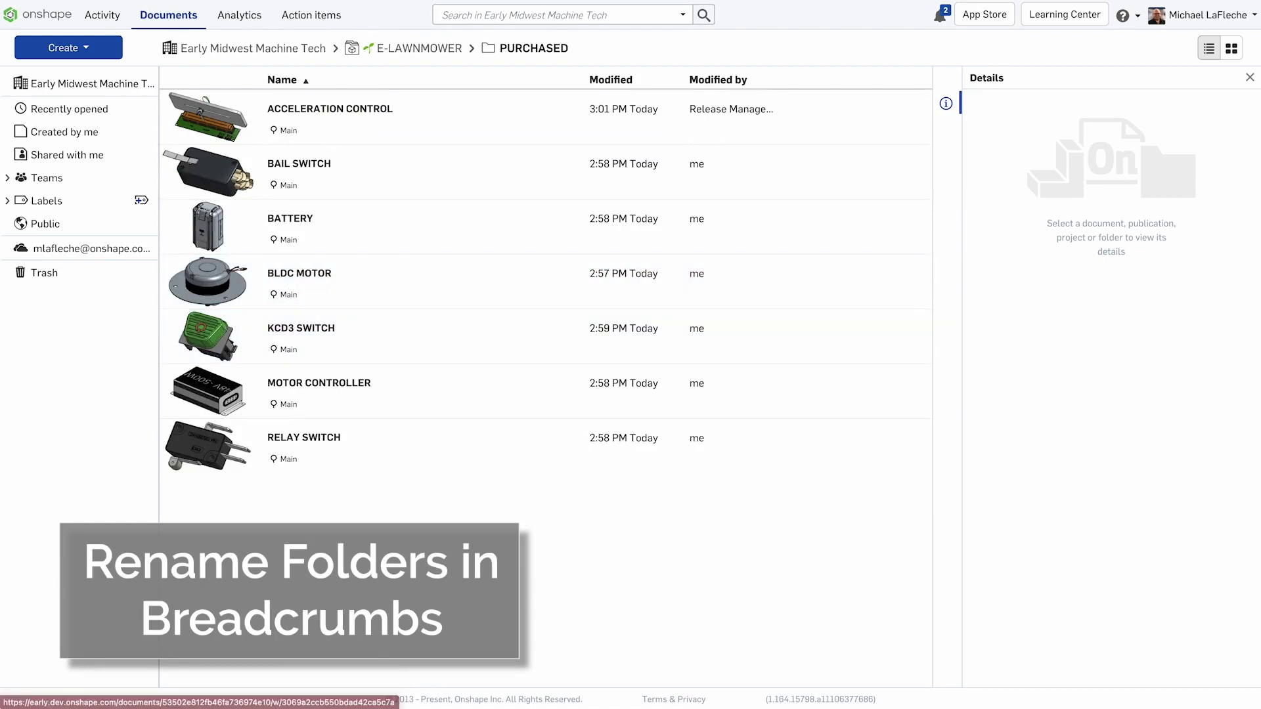
click(545, 45)
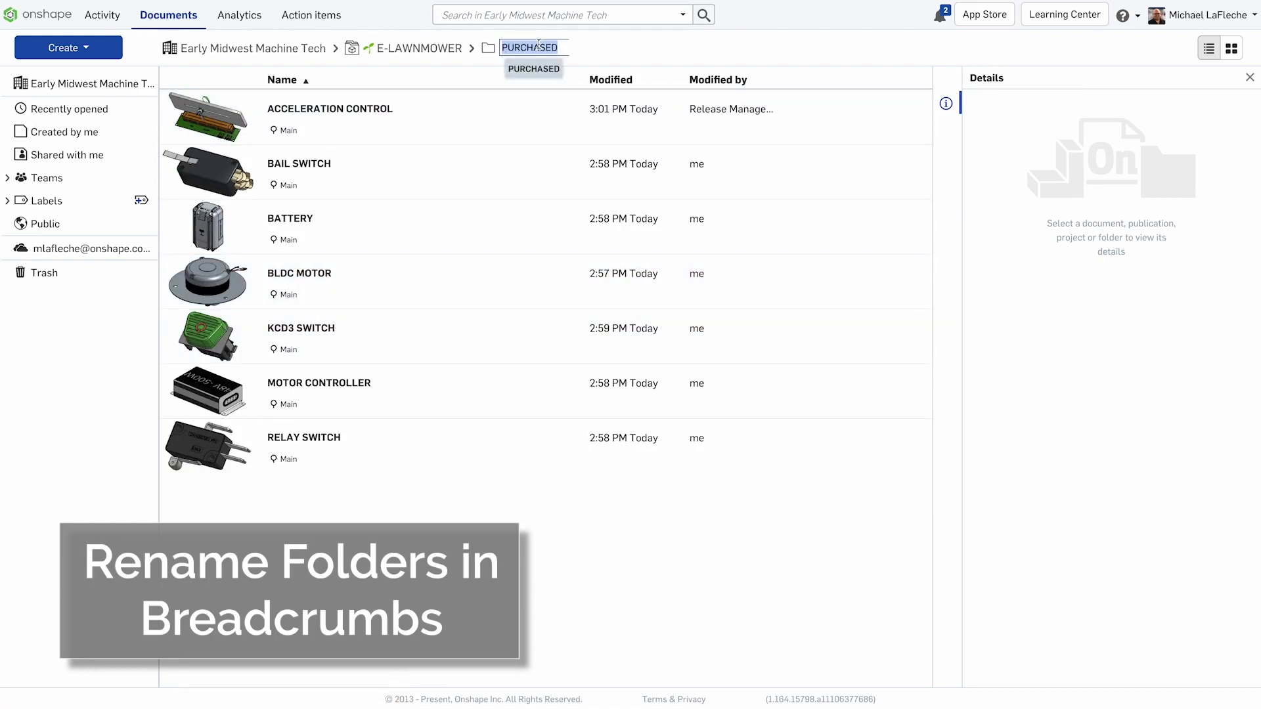
text(ELECTRICAL)
key(Return)
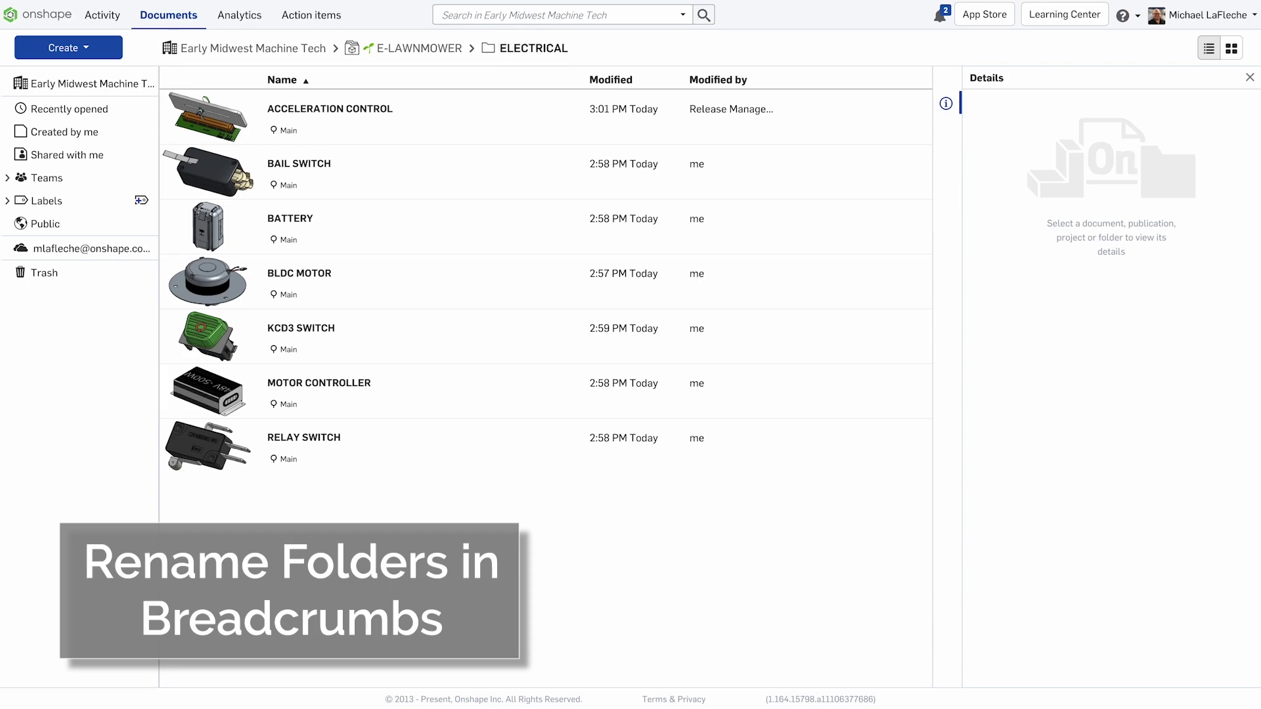
Step: Go back to the contents of the E-LAWNMOWER project
click(424, 47)
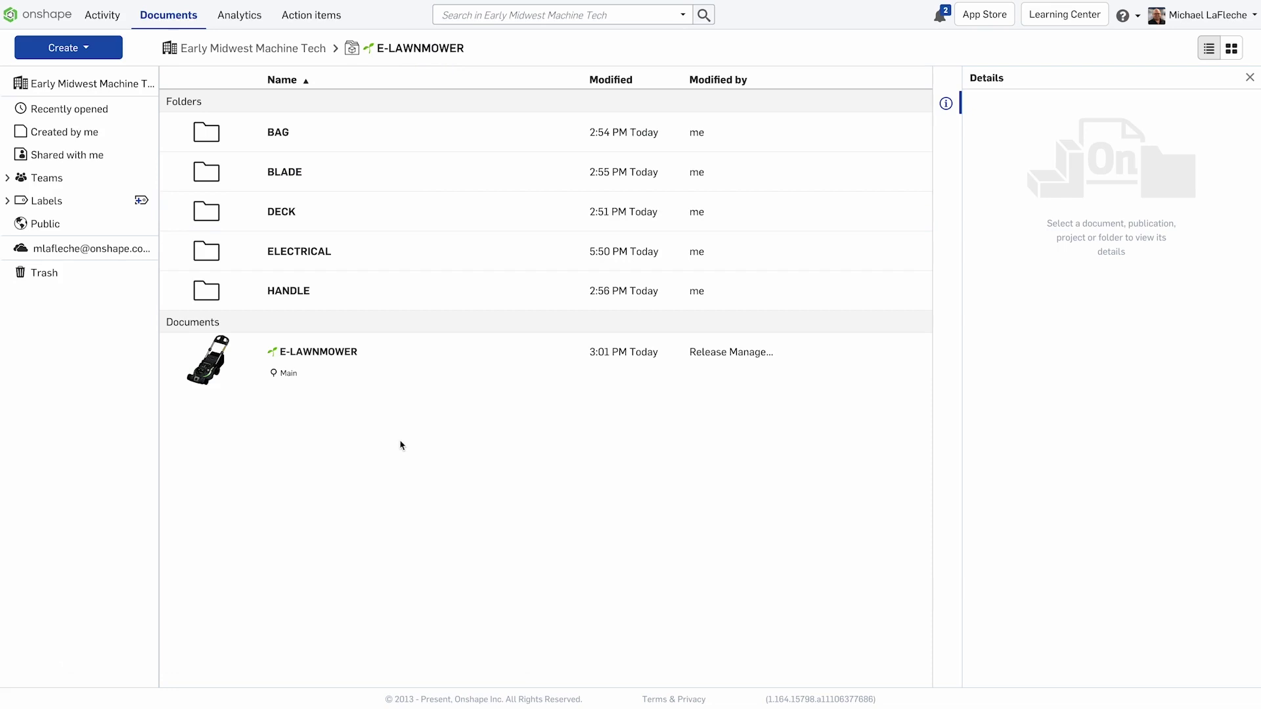
right_click(324, 362)
click(335, 366)
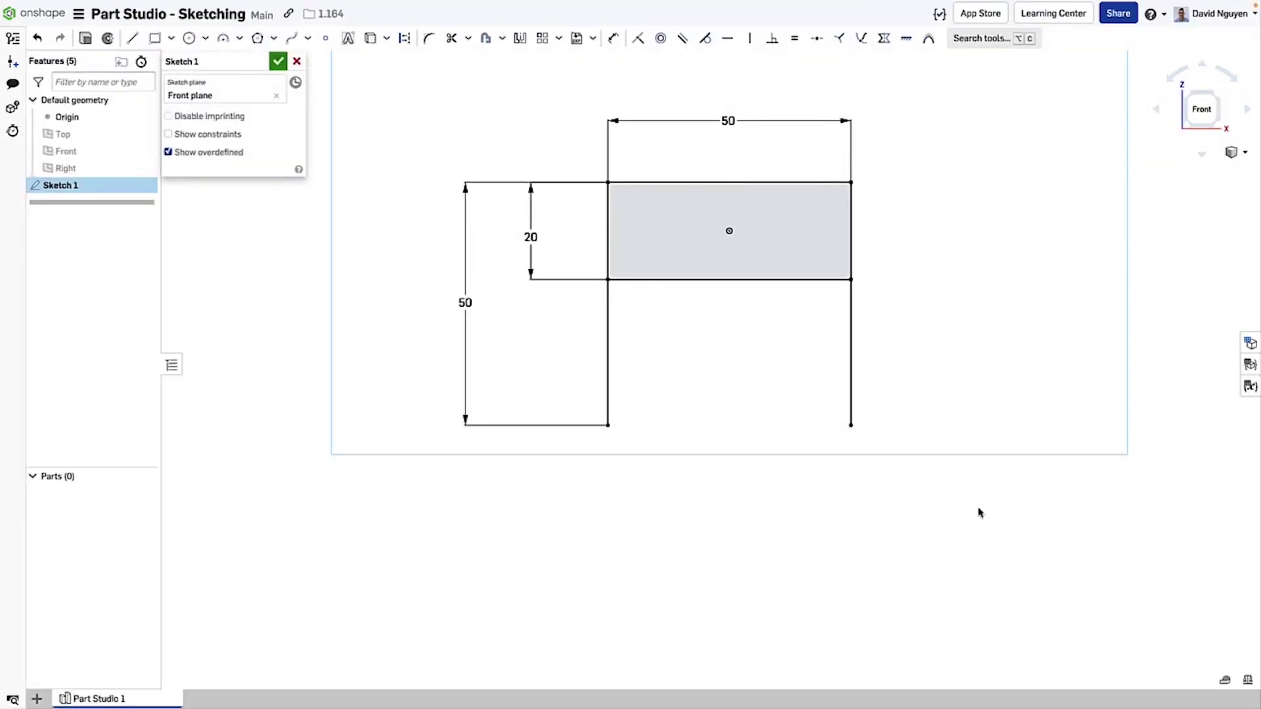
Step: Sketch a 3 point arc with a radius of about 10 joining the rectangle's upper-right and lower-right corners, snapped as an outward semicircle
click(239, 38)
click(295, 64)
click(852, 182)
click(852, 279)
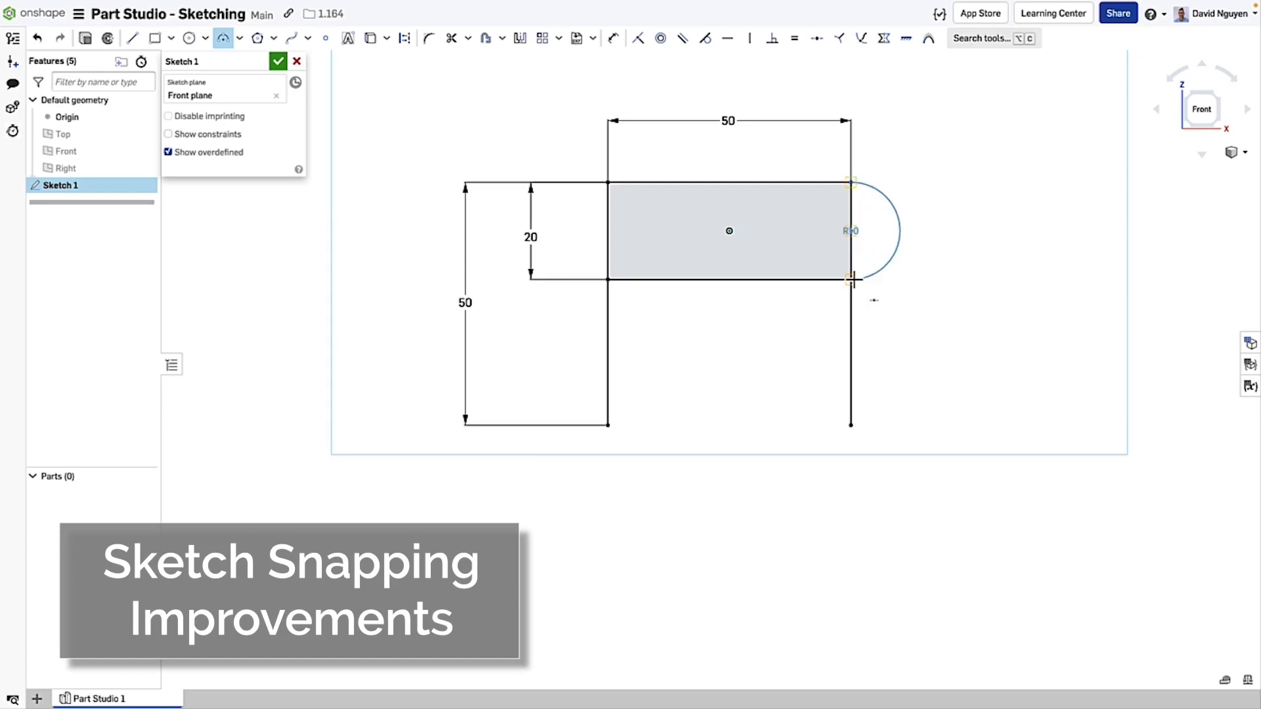
click(854, 280)
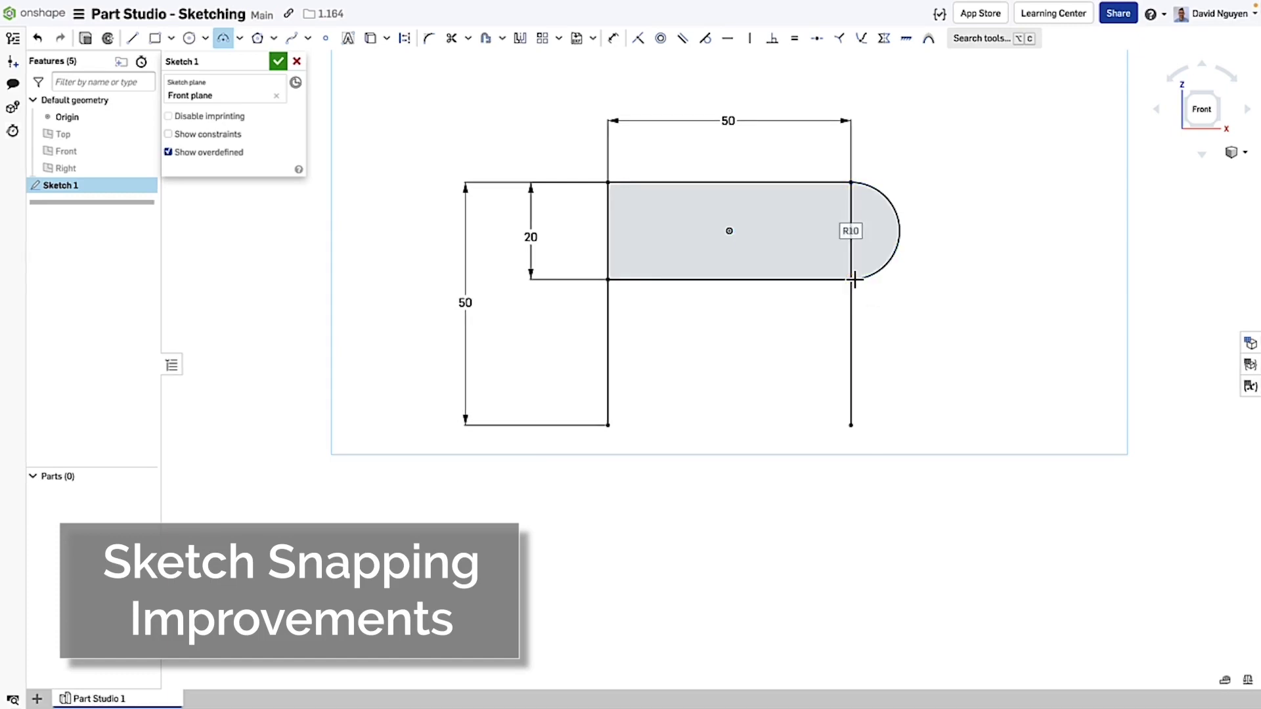
Step: Sketch a 3 point arc between the rectangle's upper-left and lower-left corners
click(608, 182)
click(607, 279)
click(597, 273)
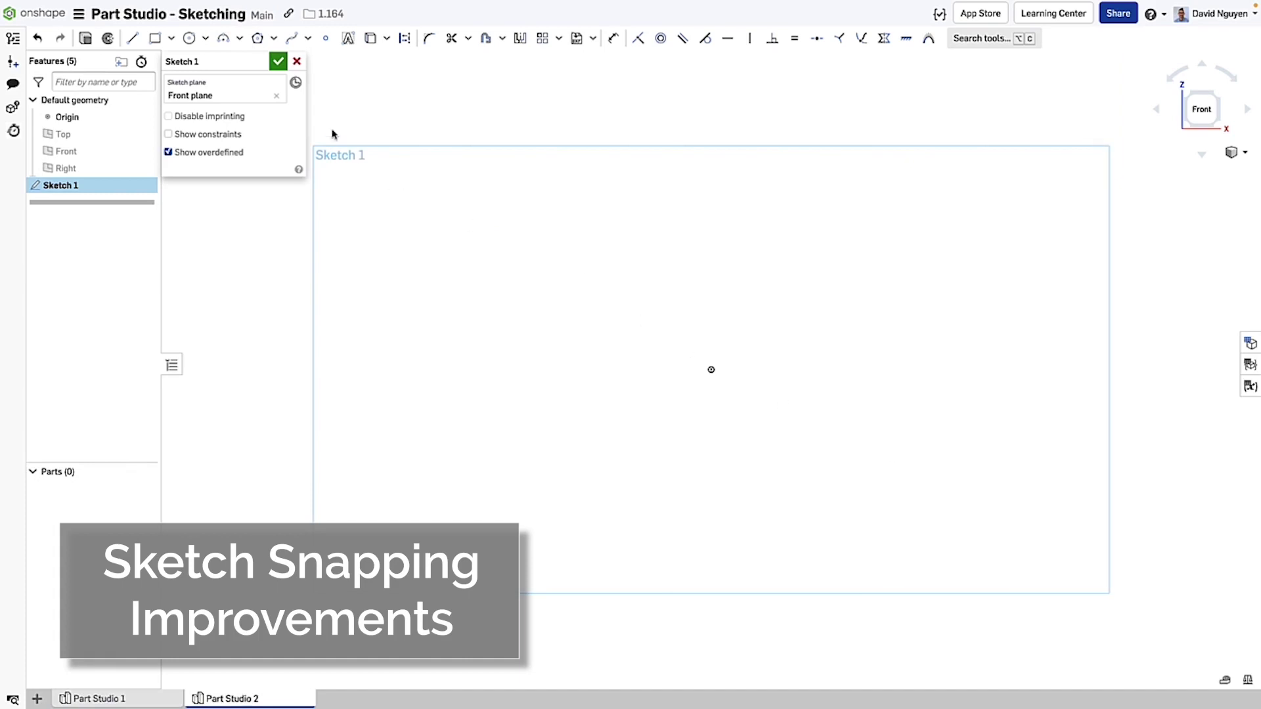
Step: Sketch an elliptical arc centred on the origin with a tilted major radius of about 148 and a minor radius of about 89
click(240, 38)
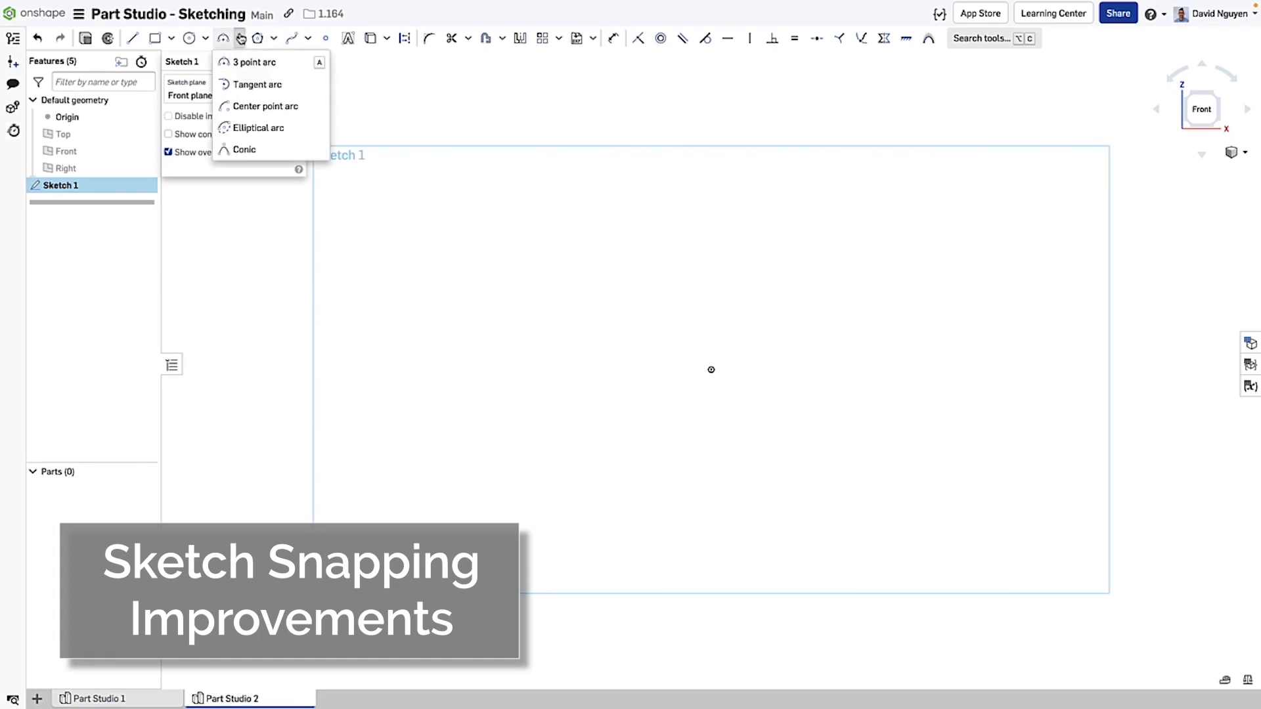
click(256, 127)
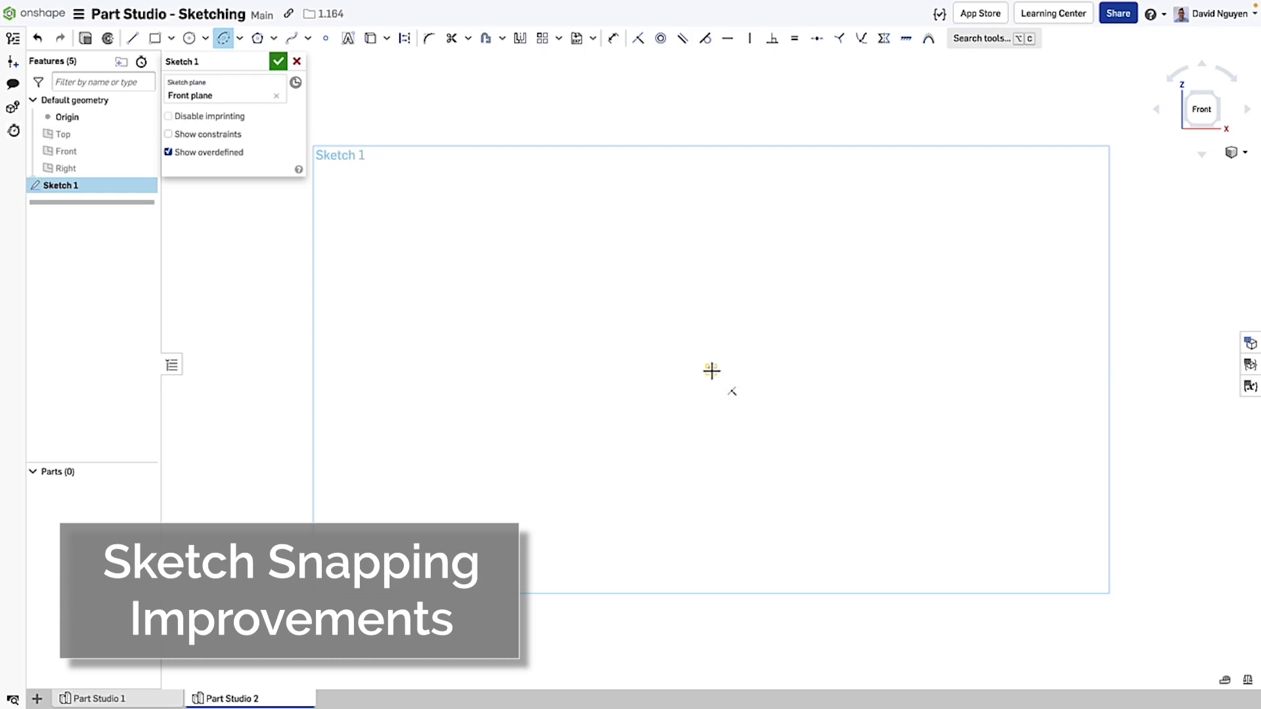
click(711, 371)
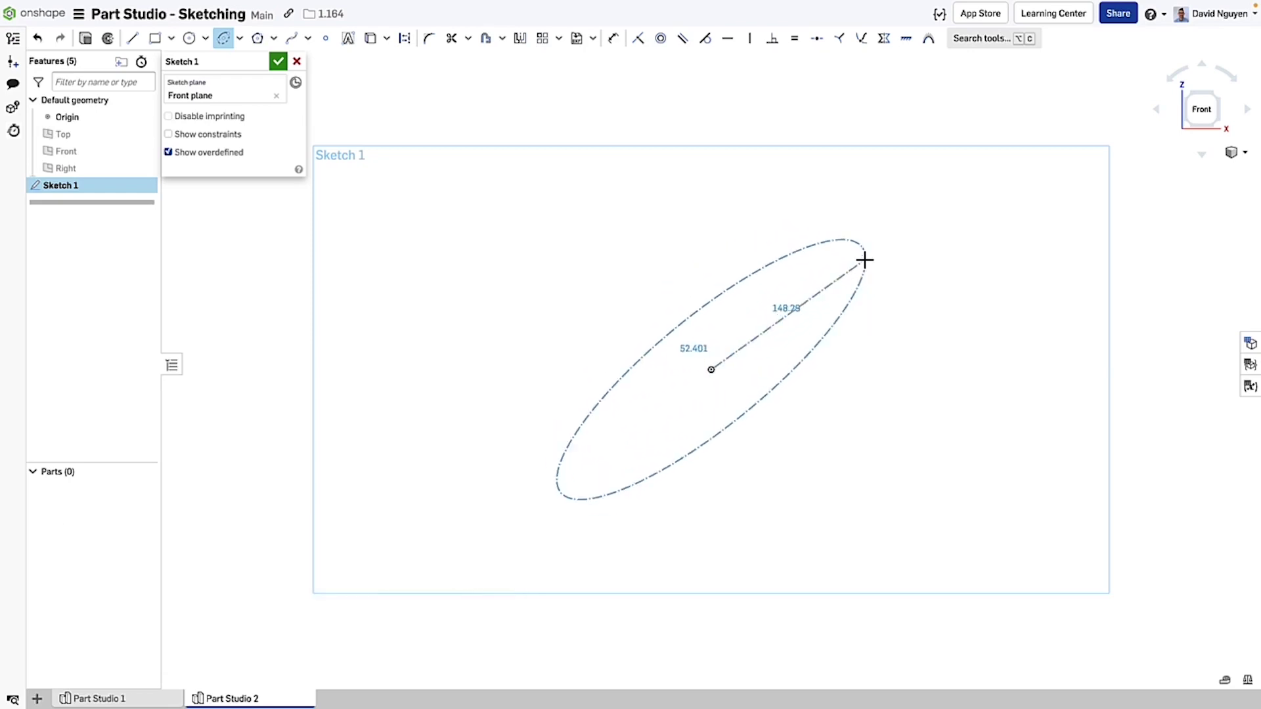
click(865, 260)
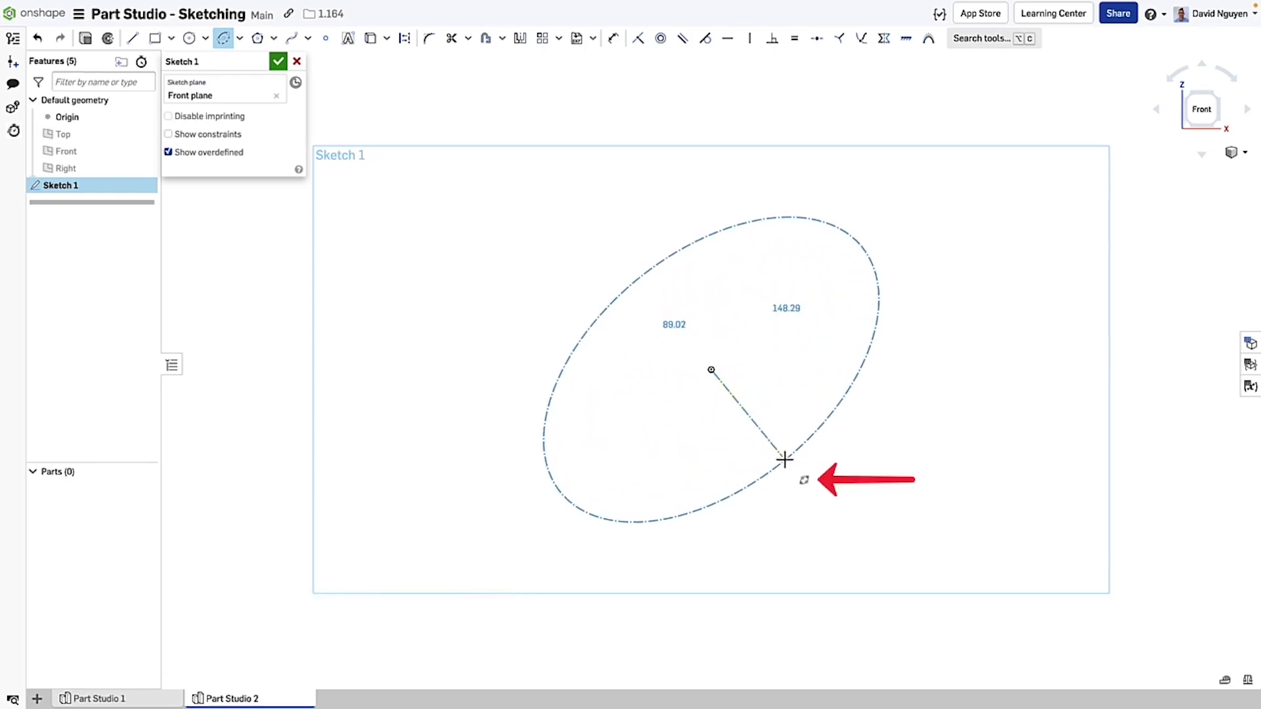
click(785, 459)
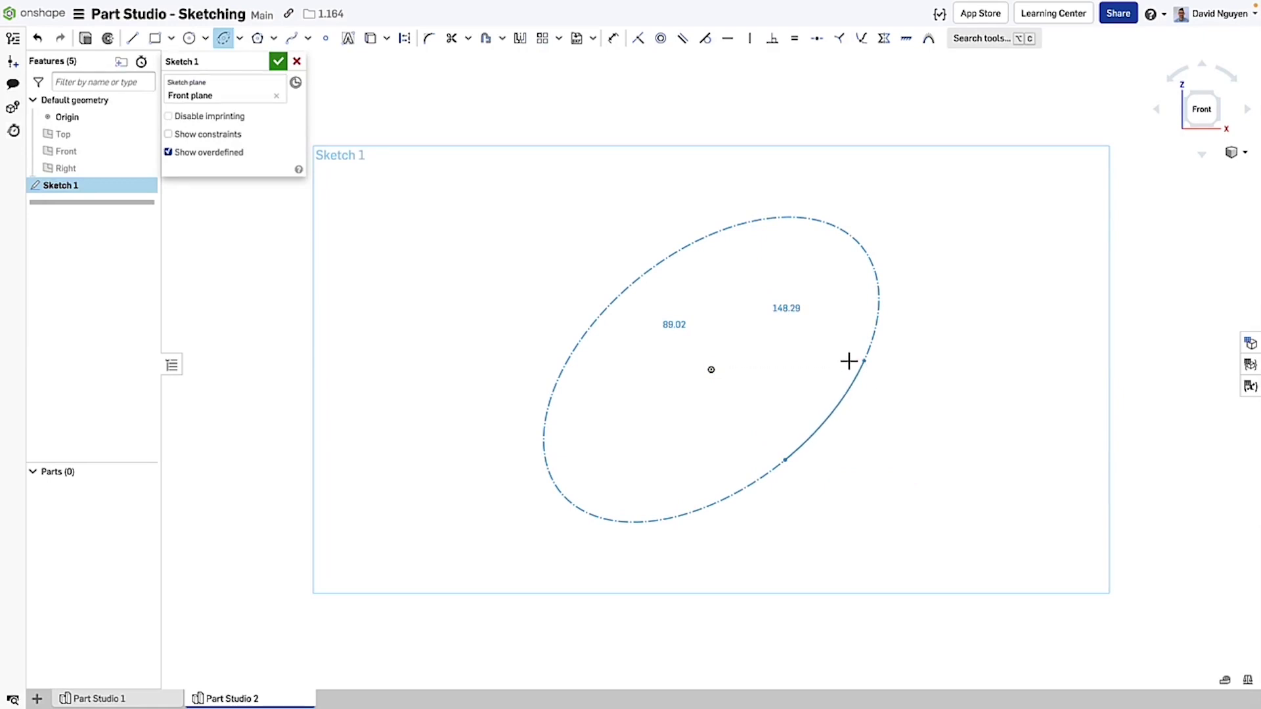
click(861, 245)
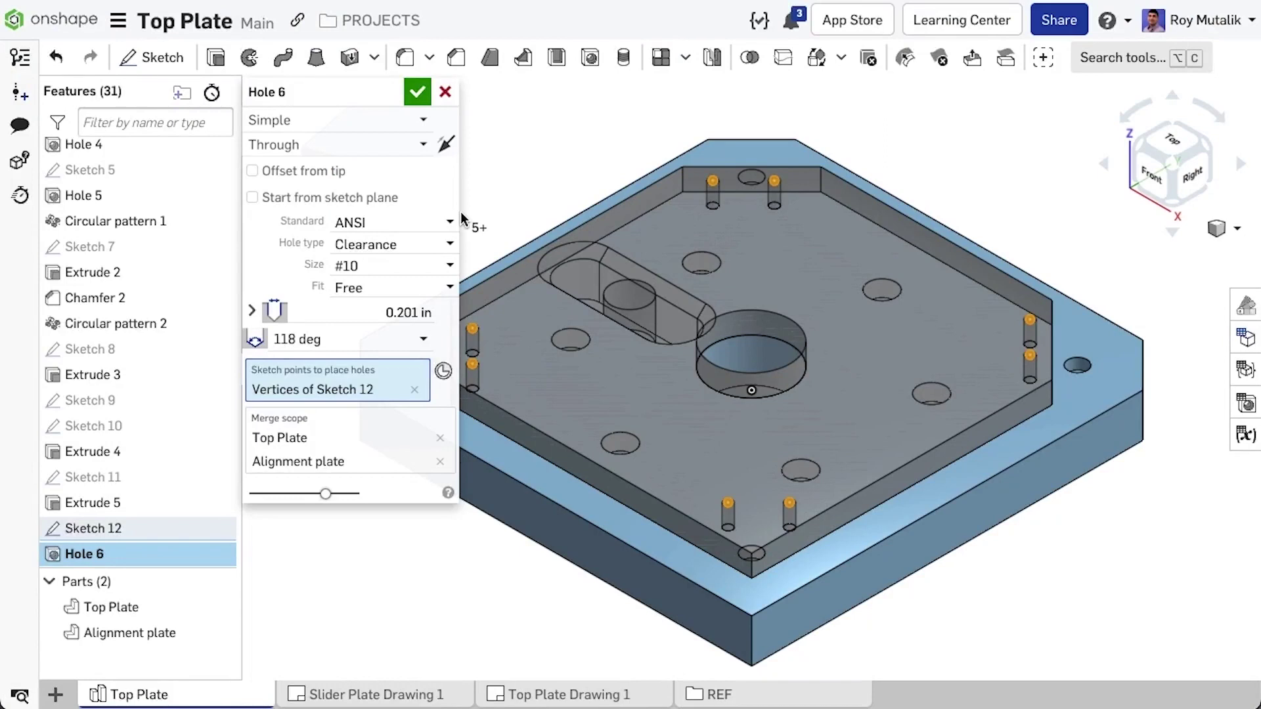
Step: Change Hole 6 to the Tapped hole type with thread class 2B and accept the feature
click(428, 245)
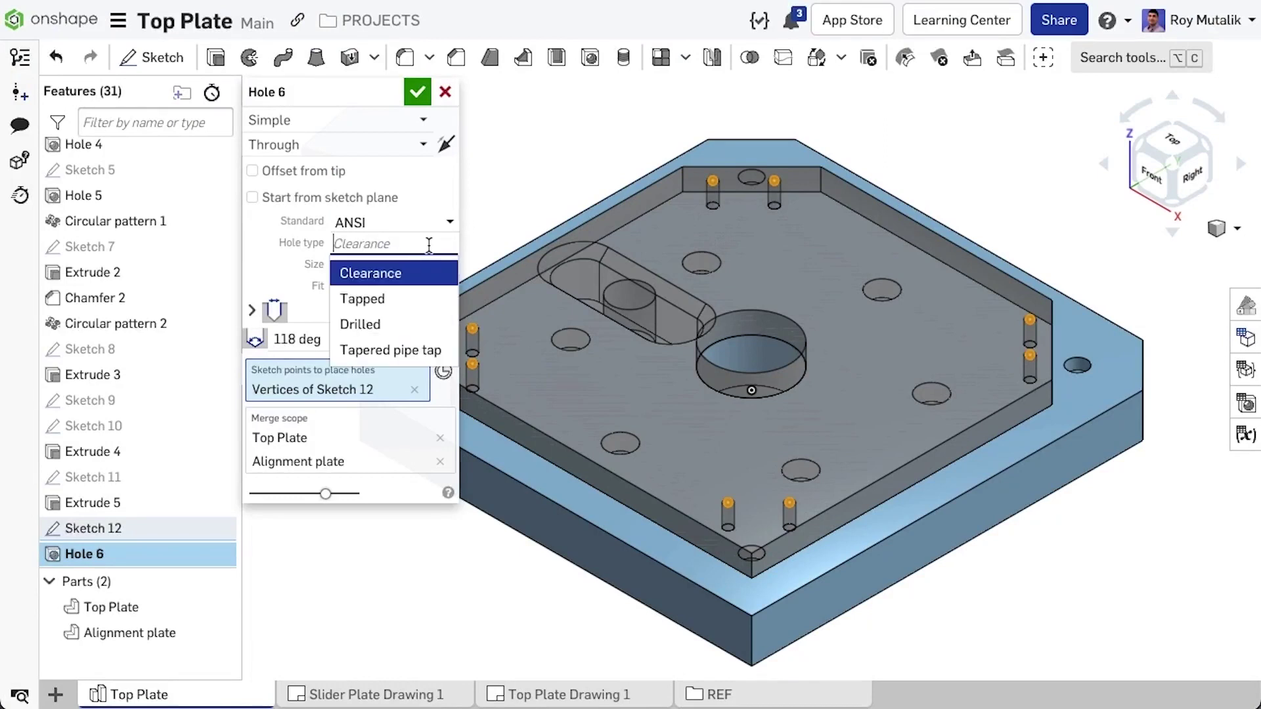
click(403, 300)
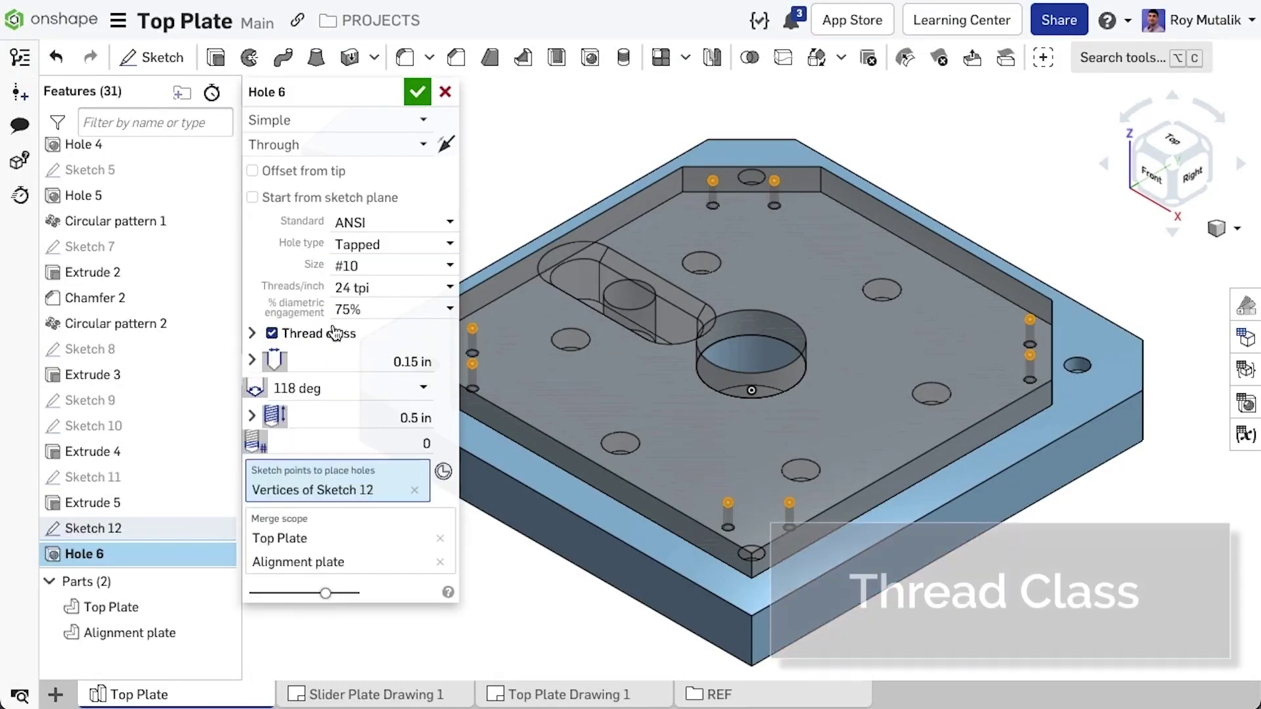
click(253, 334)
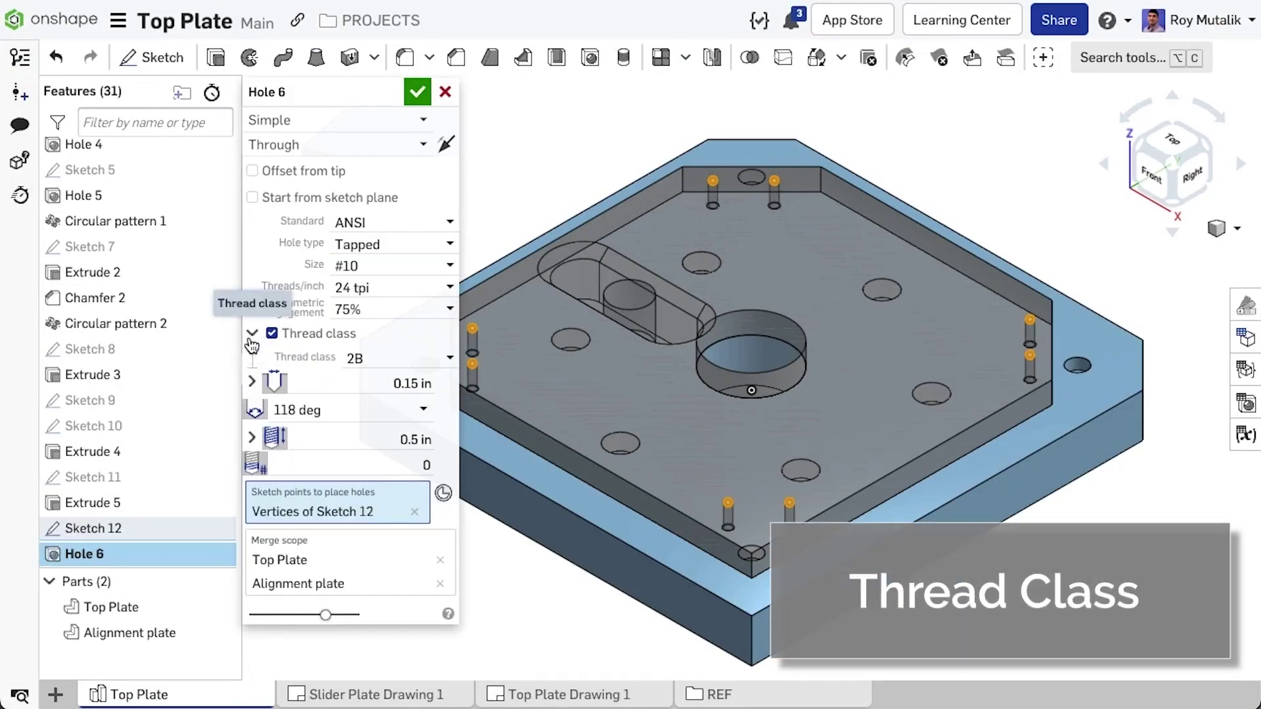
click(423, 357)
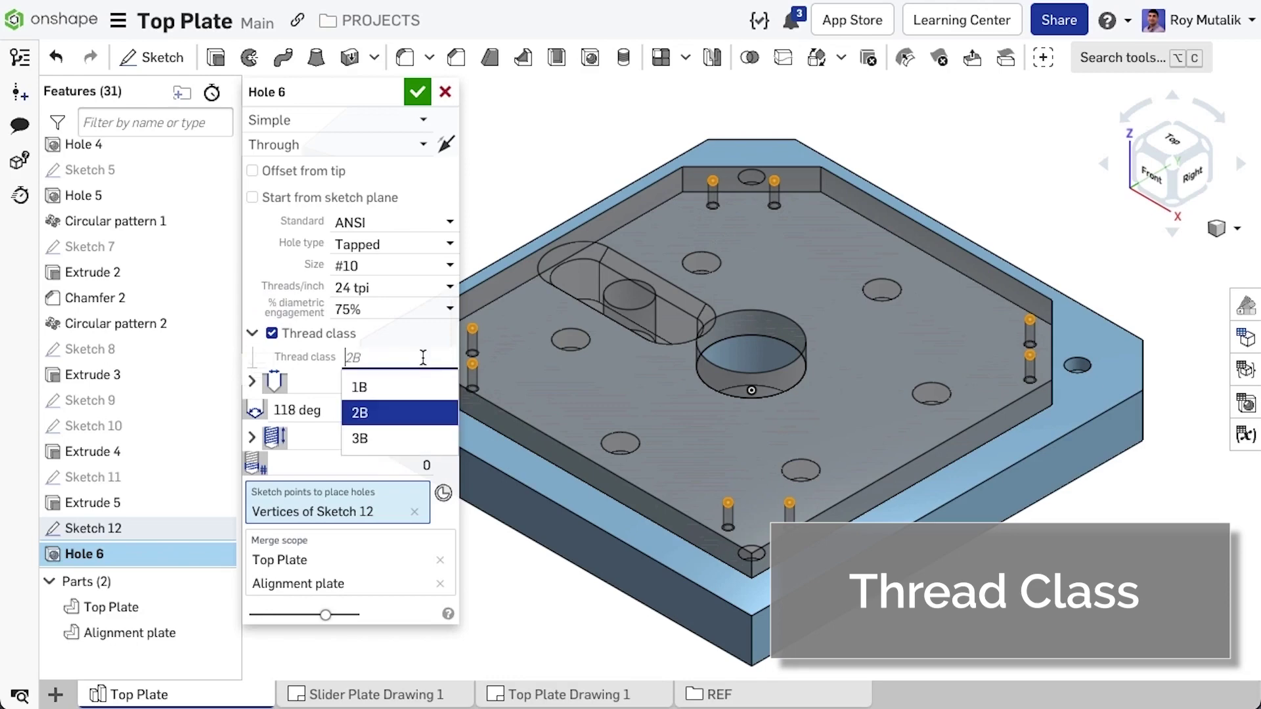
click(449, 427)
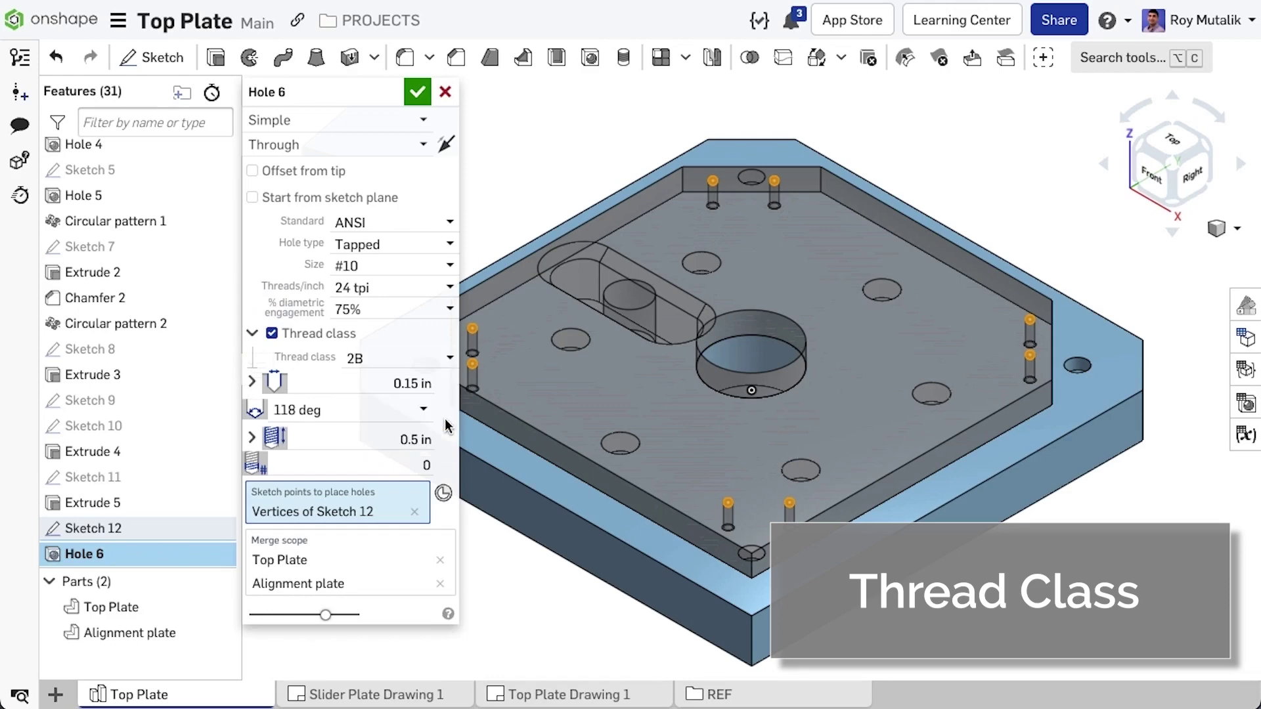
click(417, 92)
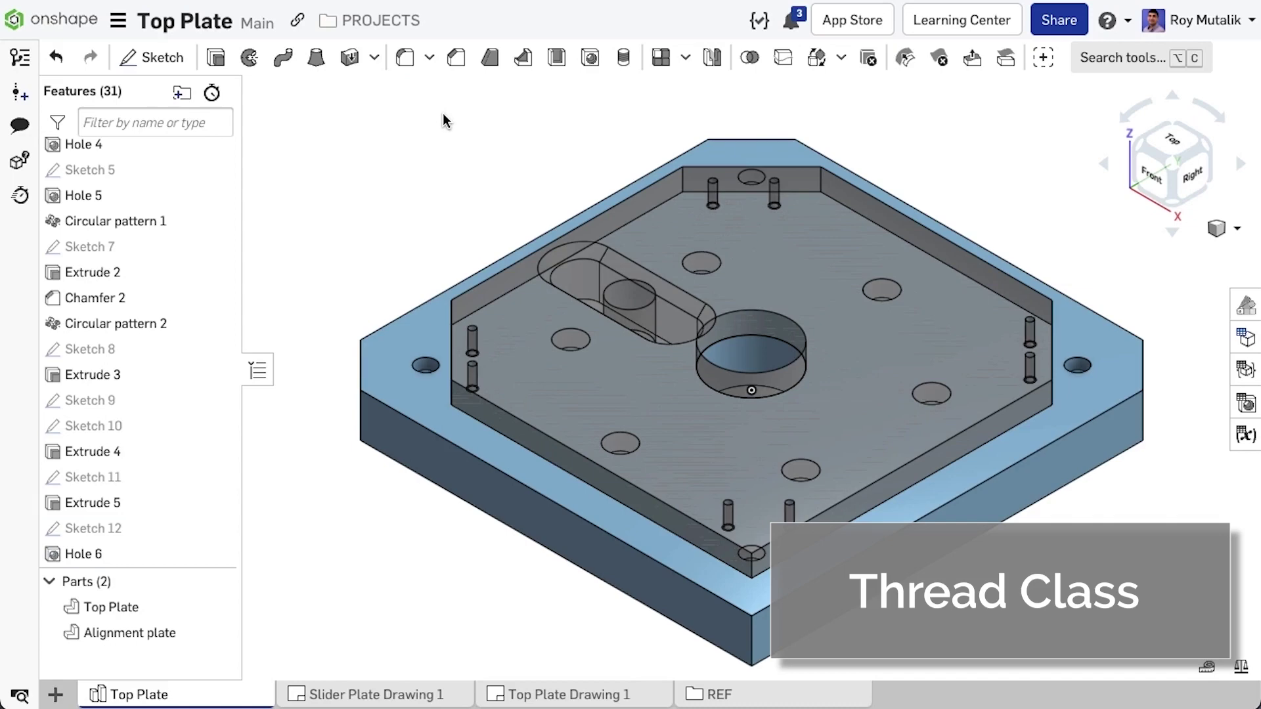
Step: In Slider Plate Drawing 1, add a hole callout to the outermost hole near the plate's lower-right corner and place it below the plate
click(391, 695)
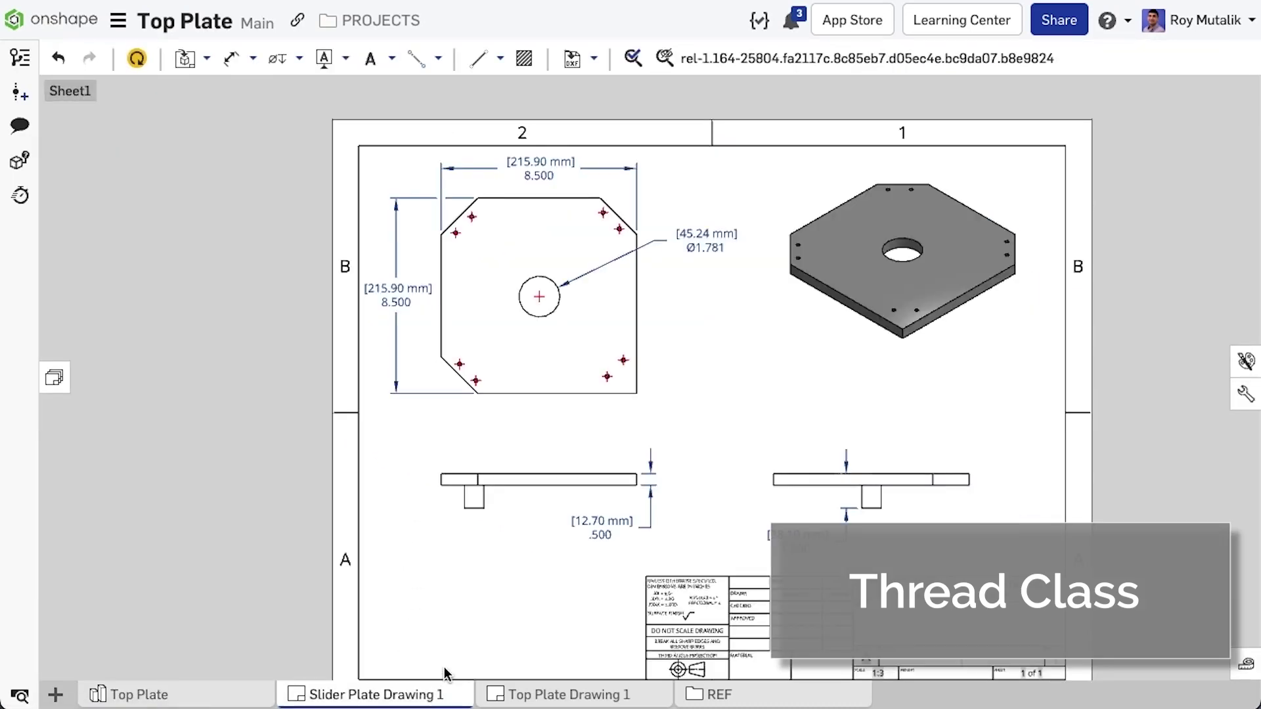
click(279, 60)
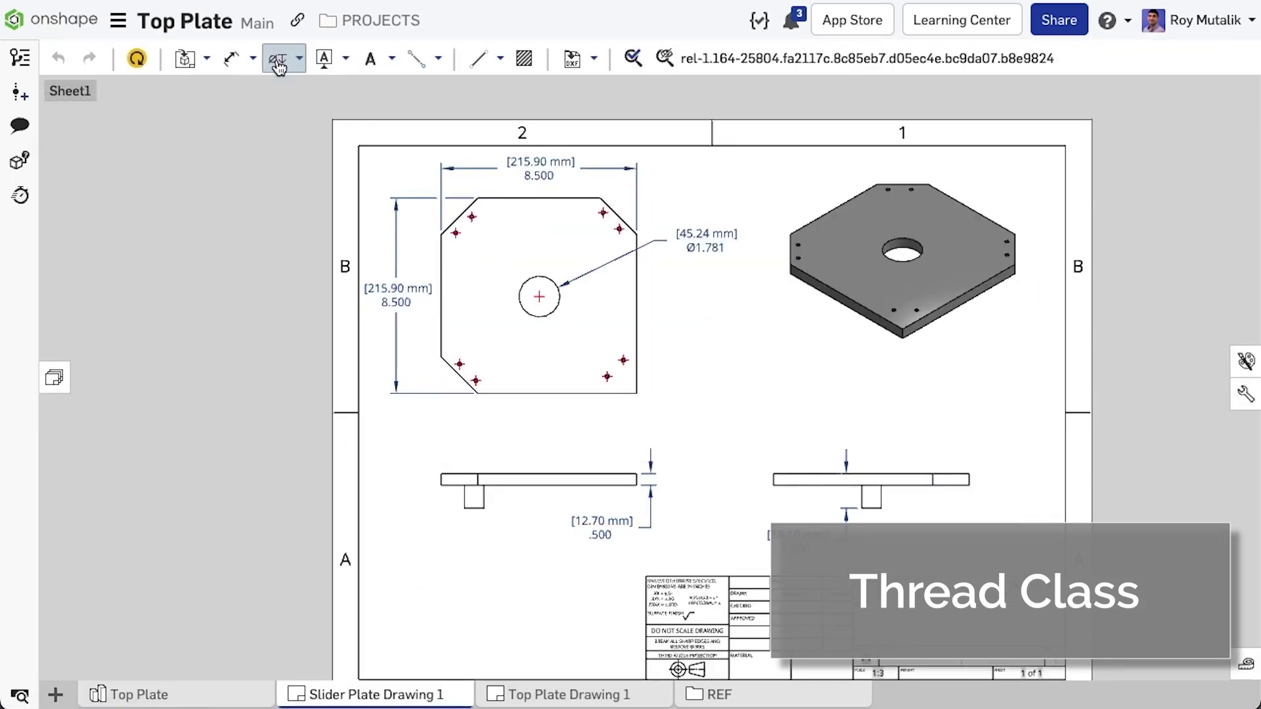
scroll(604, 359, up, 5)
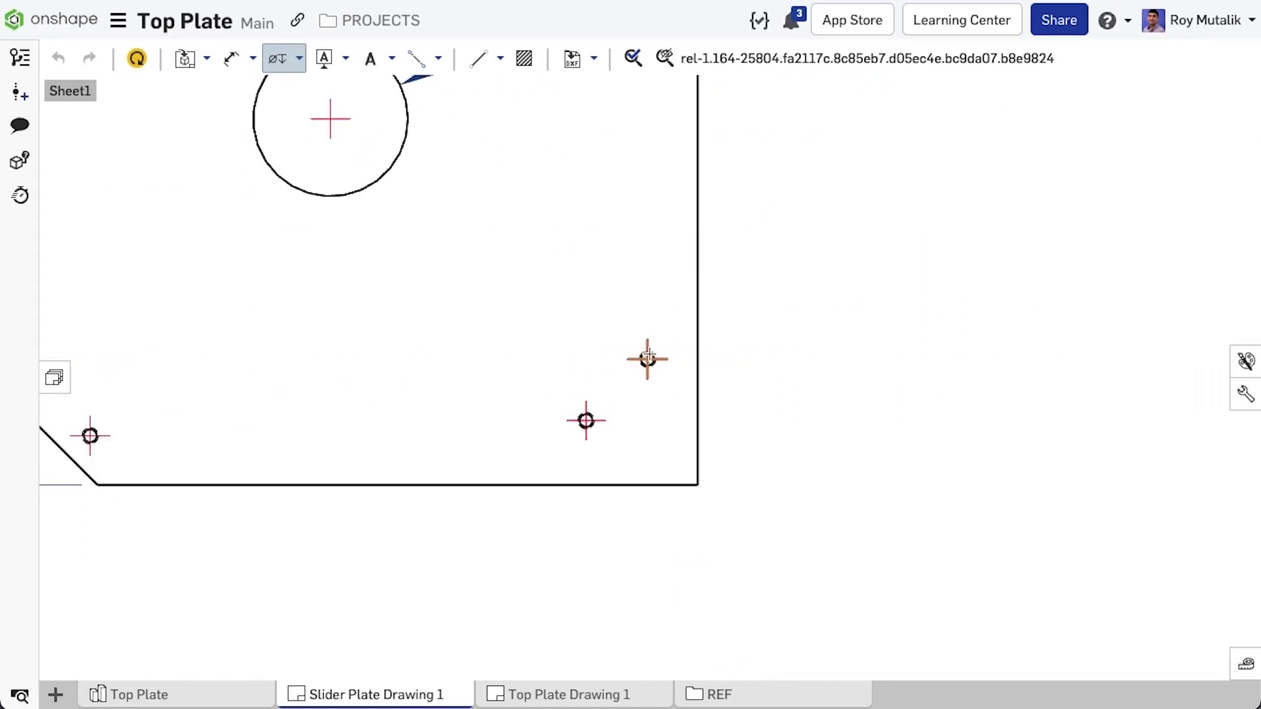
click(648, 359)
click(780, 492)
scroll(906, 611, down, 1)
middle_drag(906, 611, 696, 605)
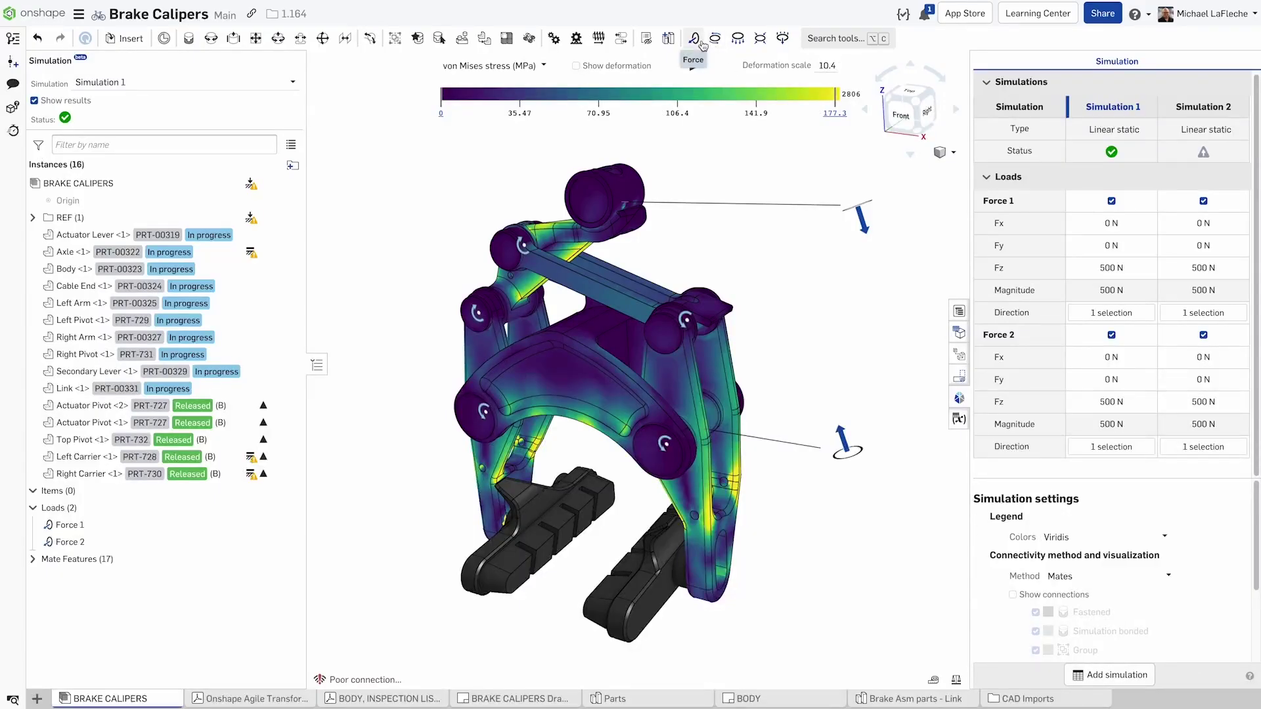
Step: Add an acceleration load to the Cable End instance, using a mate connector on that part as the load direction
click(783, 38)
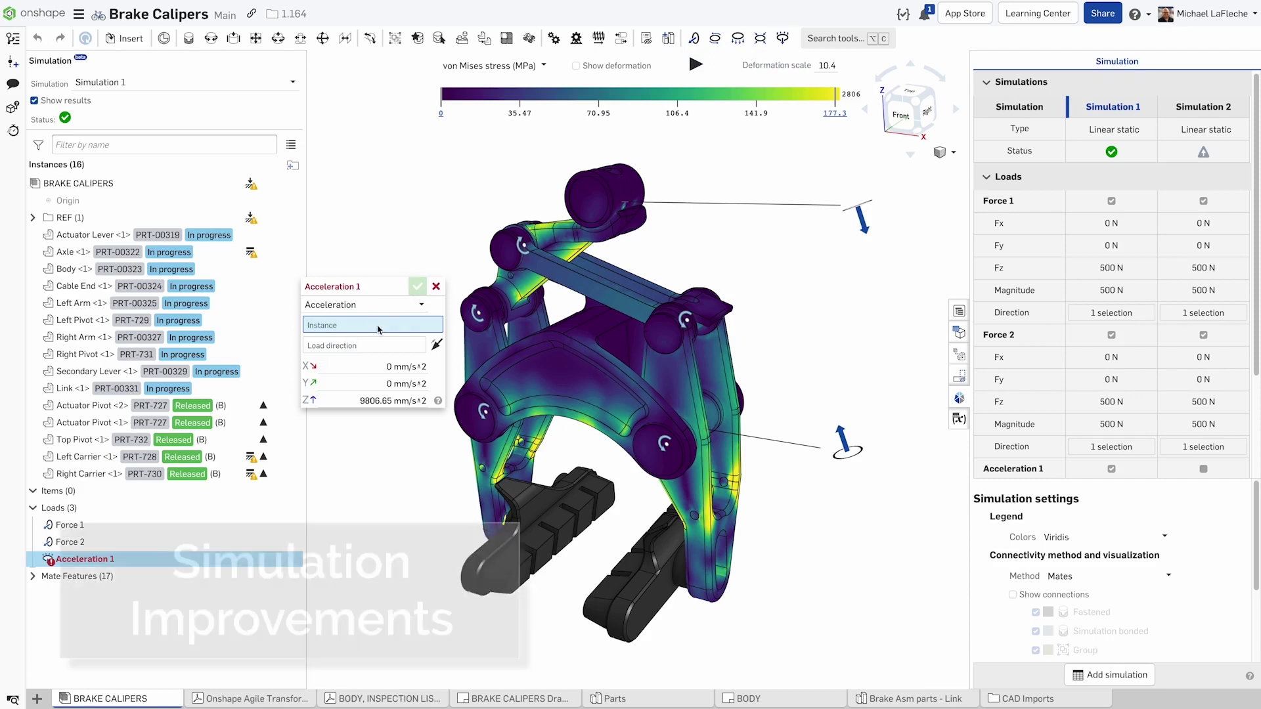
click(605, 195)
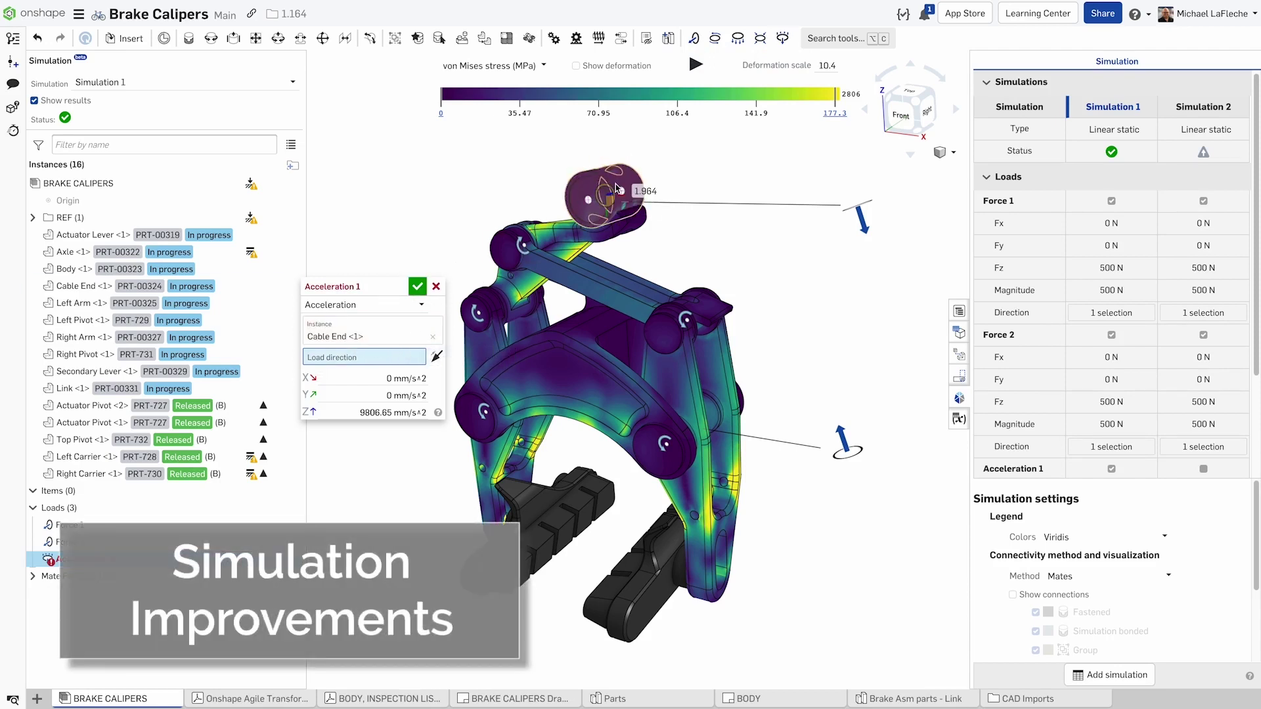
click(616, 188)
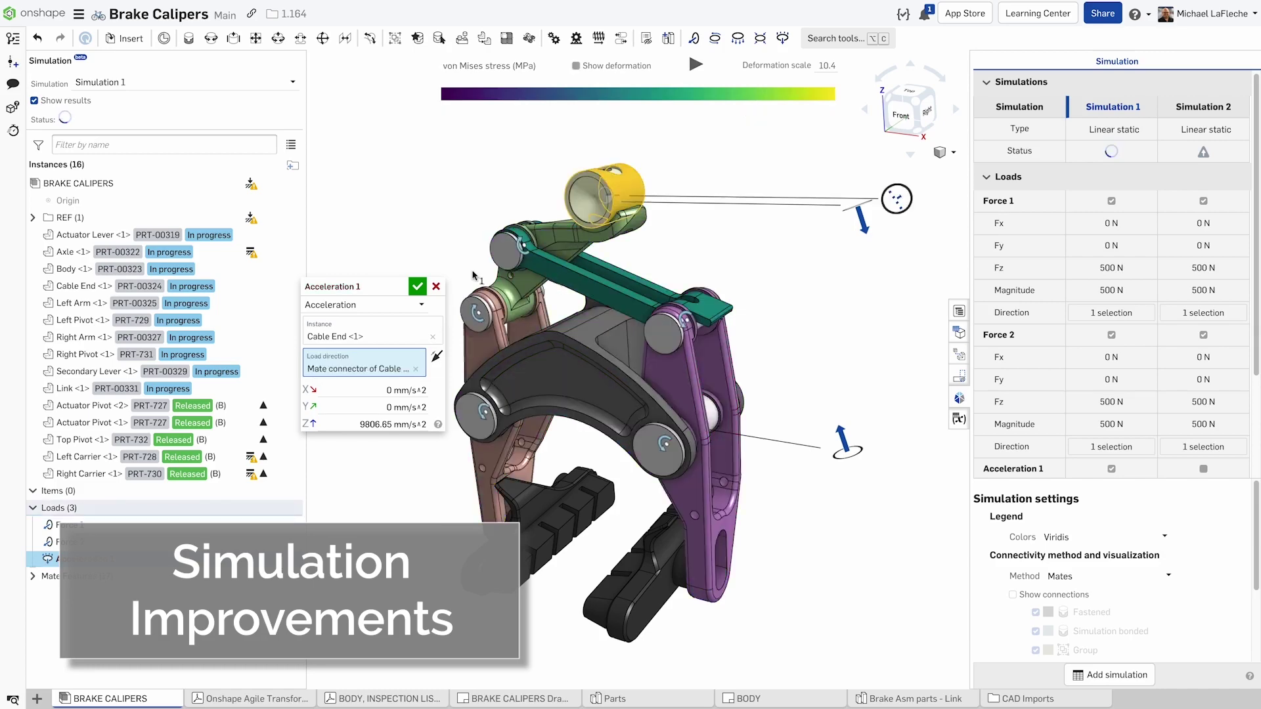
click(418, 287)
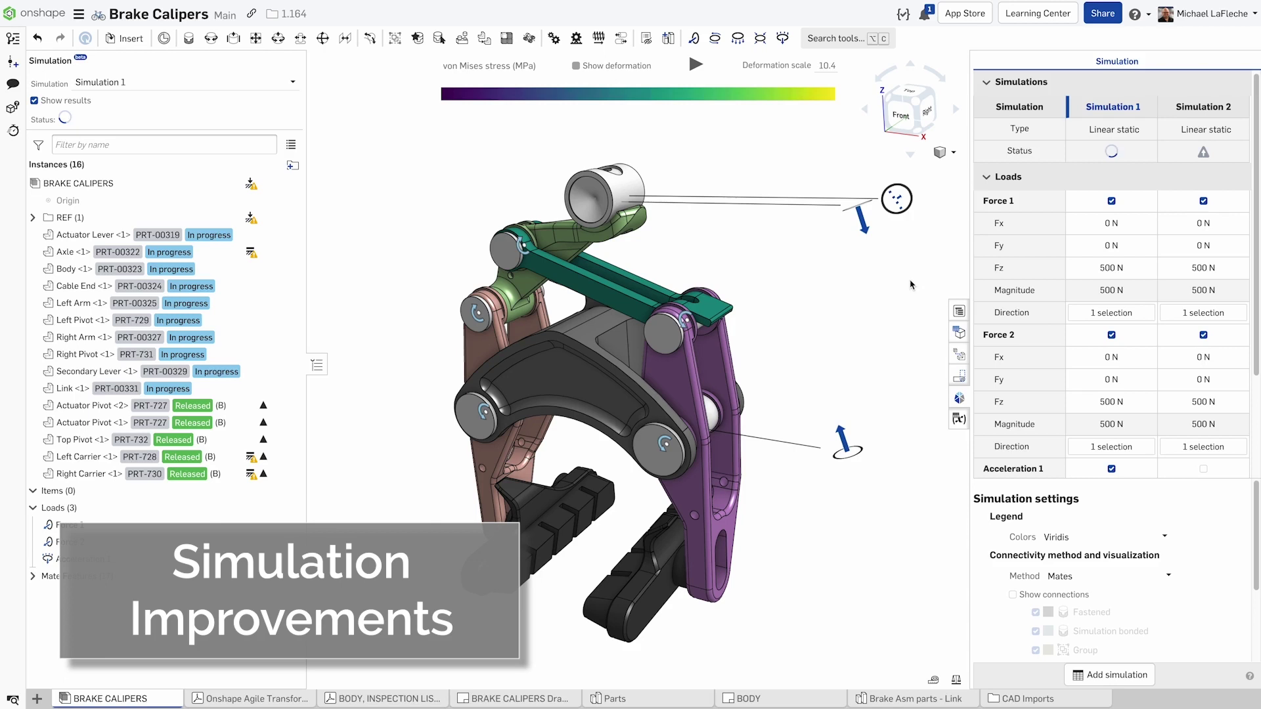
scroll(1126, 365, down, 3)
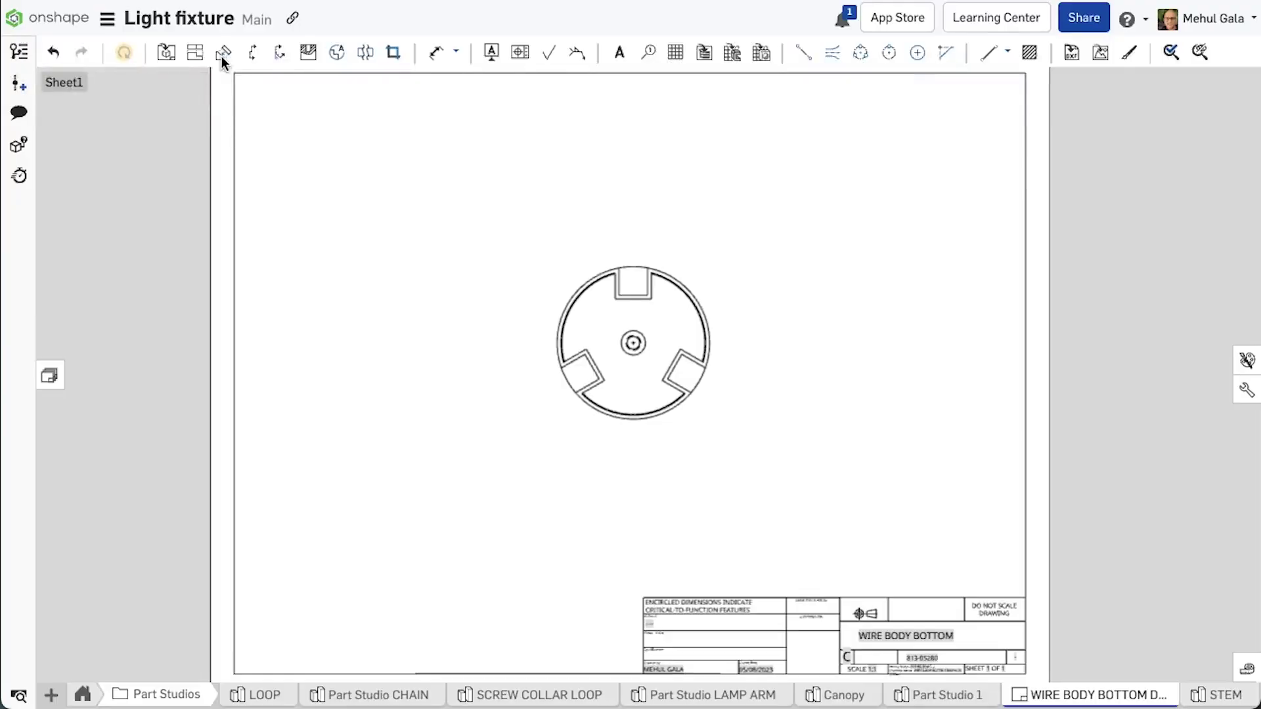
Step: Create a Normal auxiliary view labelled A from a slanted edge of the lower-right notch and place it beside the circular view
click(223, 53)
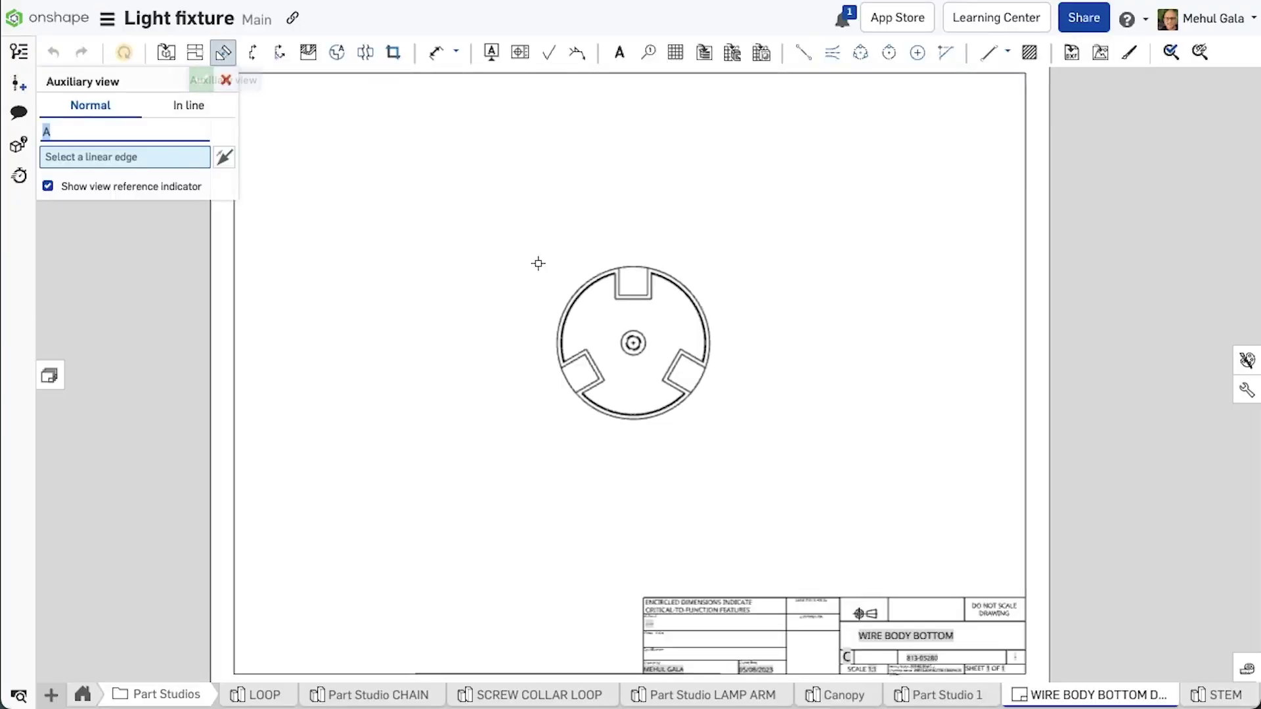
click(672, 367)
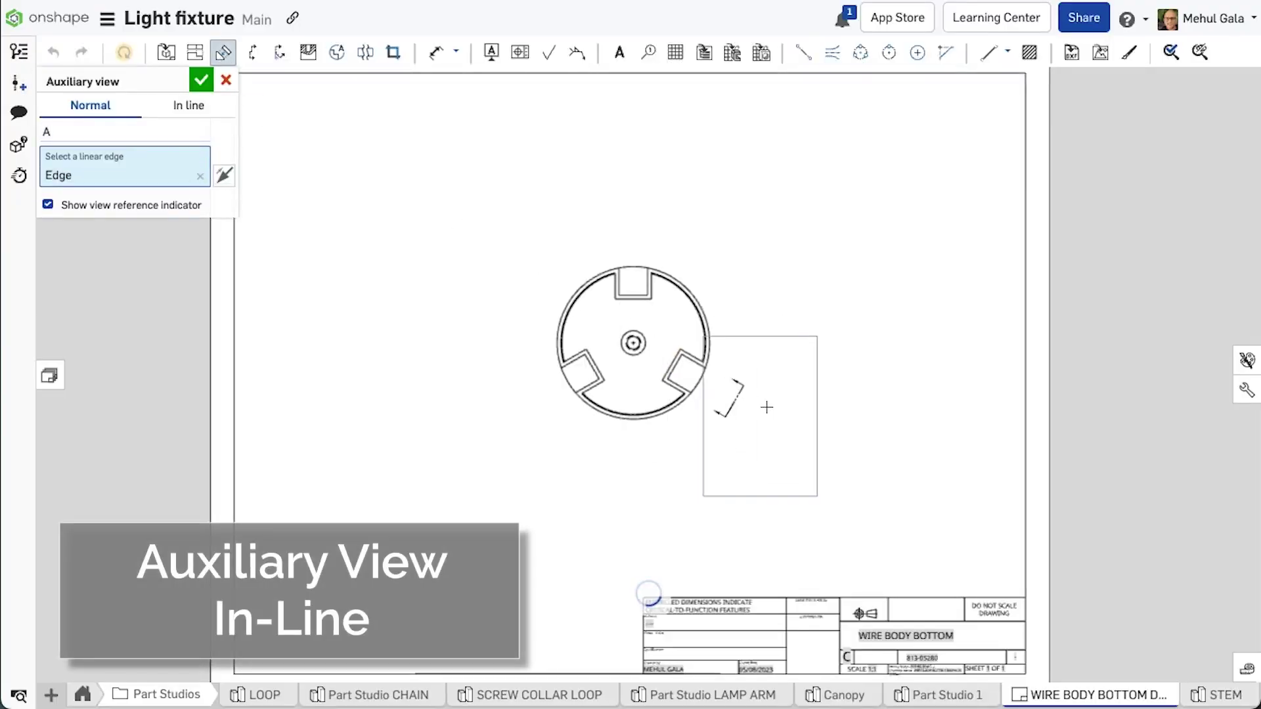
click(766, 407)
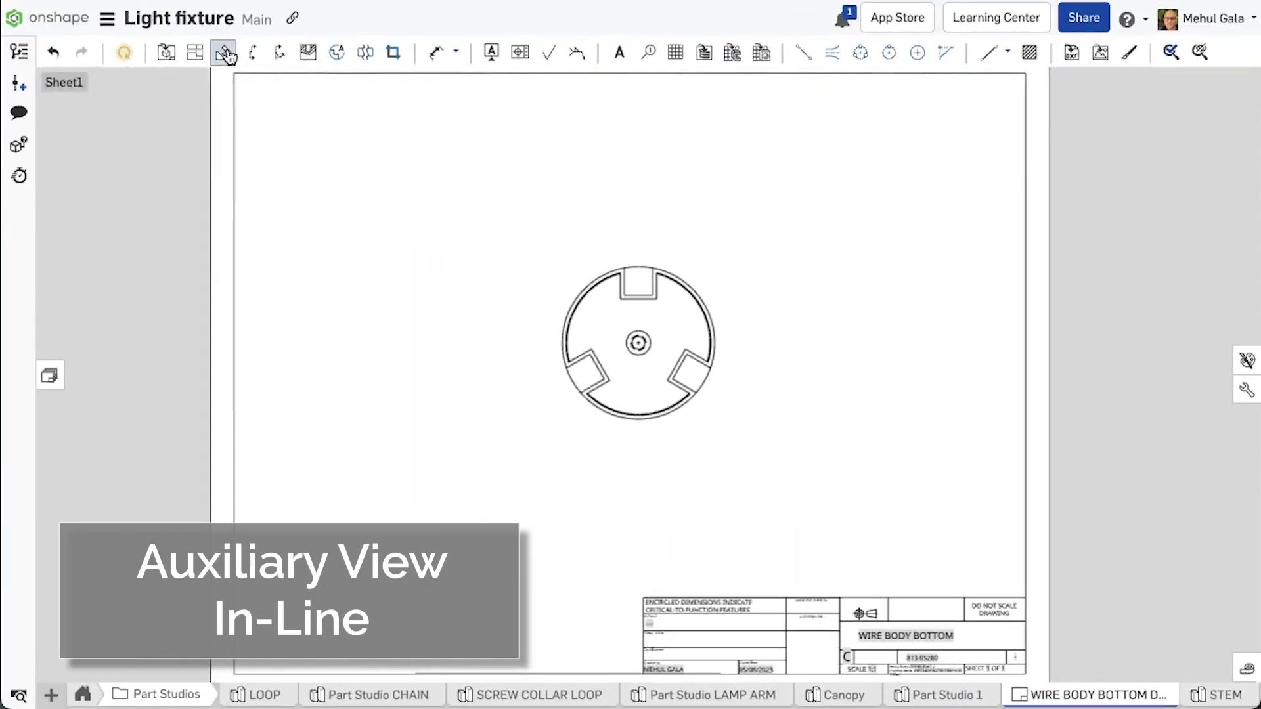
Step: Create an In line auxiliary view labelled A from a slanted edge of the lower-right notch and place it beside the circular view
click(224, 54)
click(193, 105)
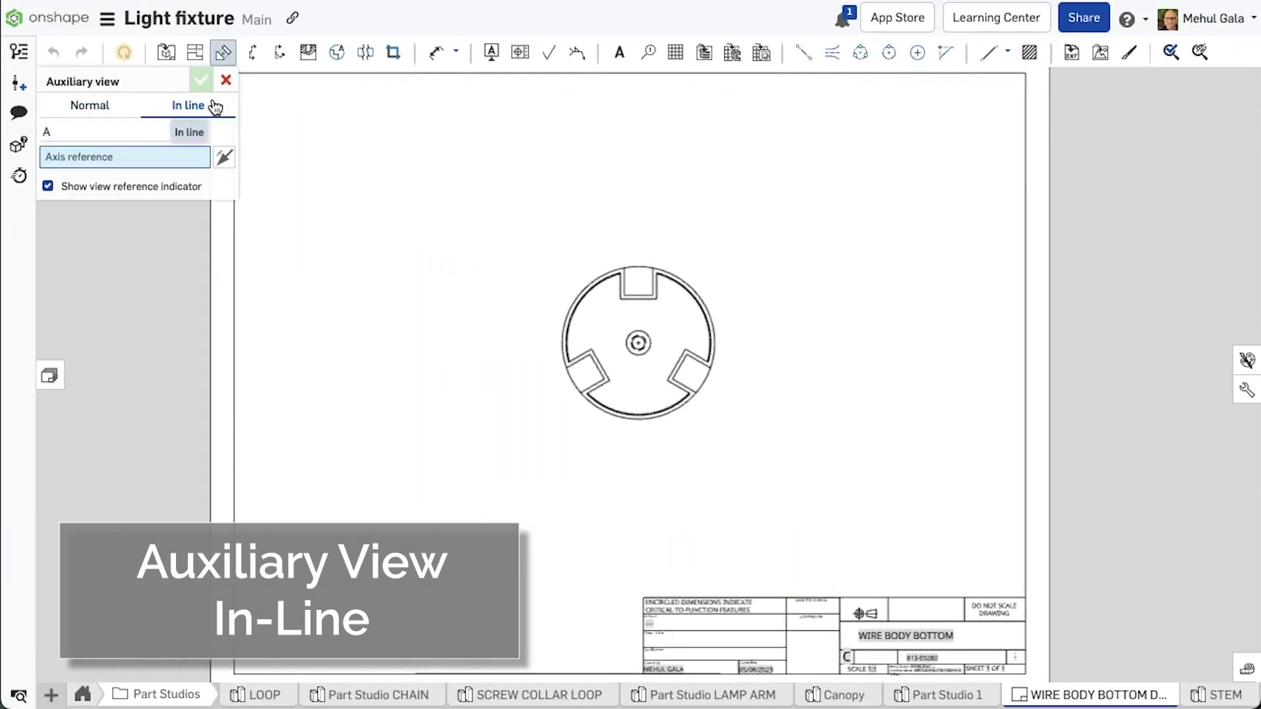
click(704, 367)
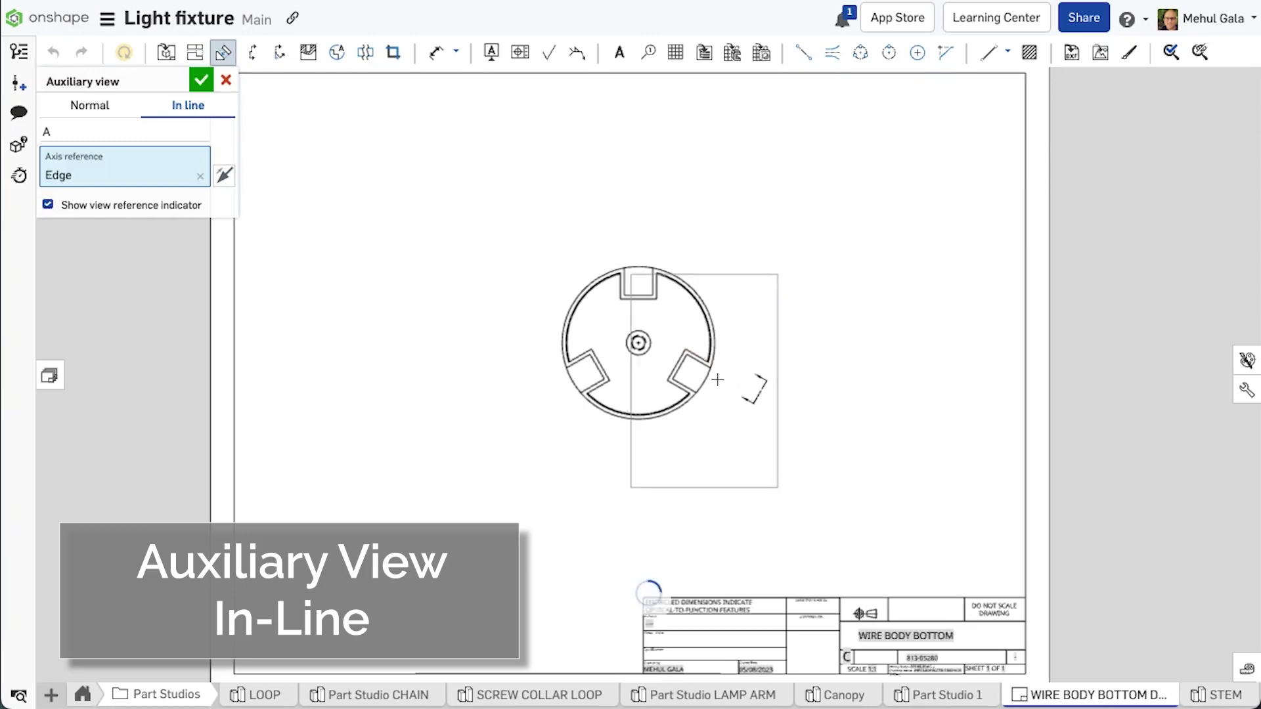
click(802, 429)
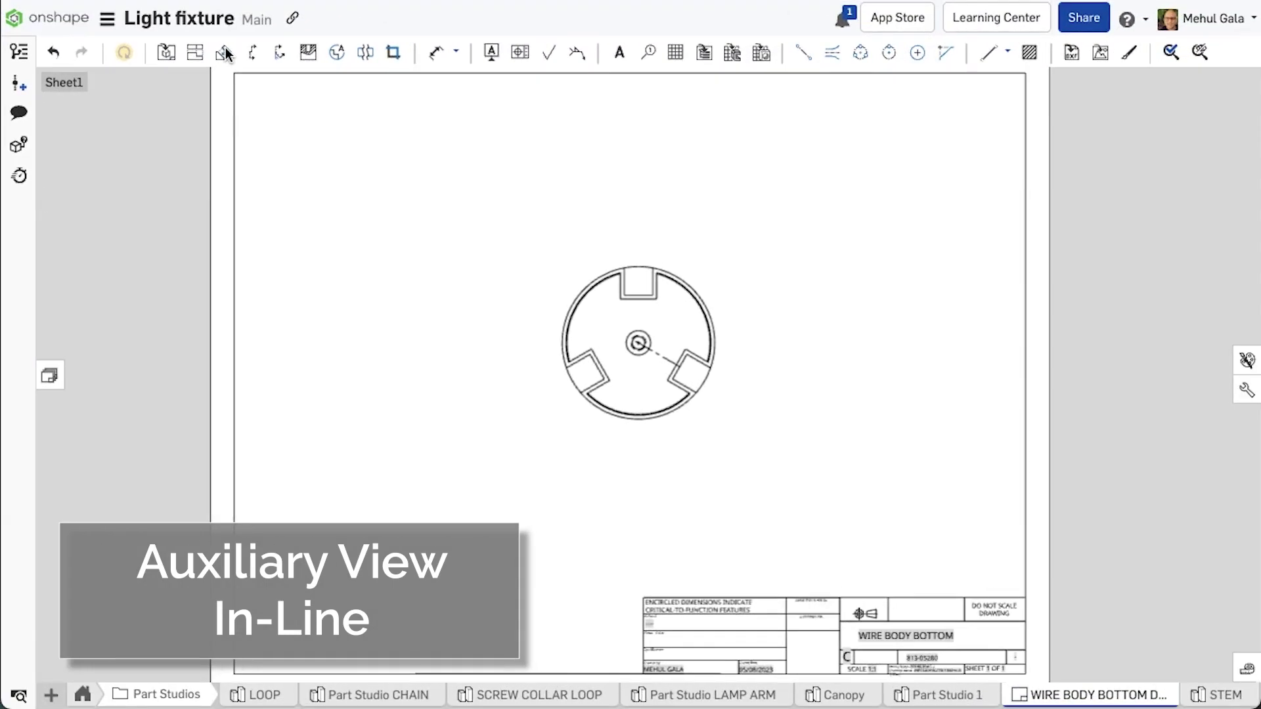
Step: Create an In line auxiliary view labelled A, using the centerline between the centre hole and lower-right notch as the axis reference, and place it
click(223, 54)
click(165, 109)
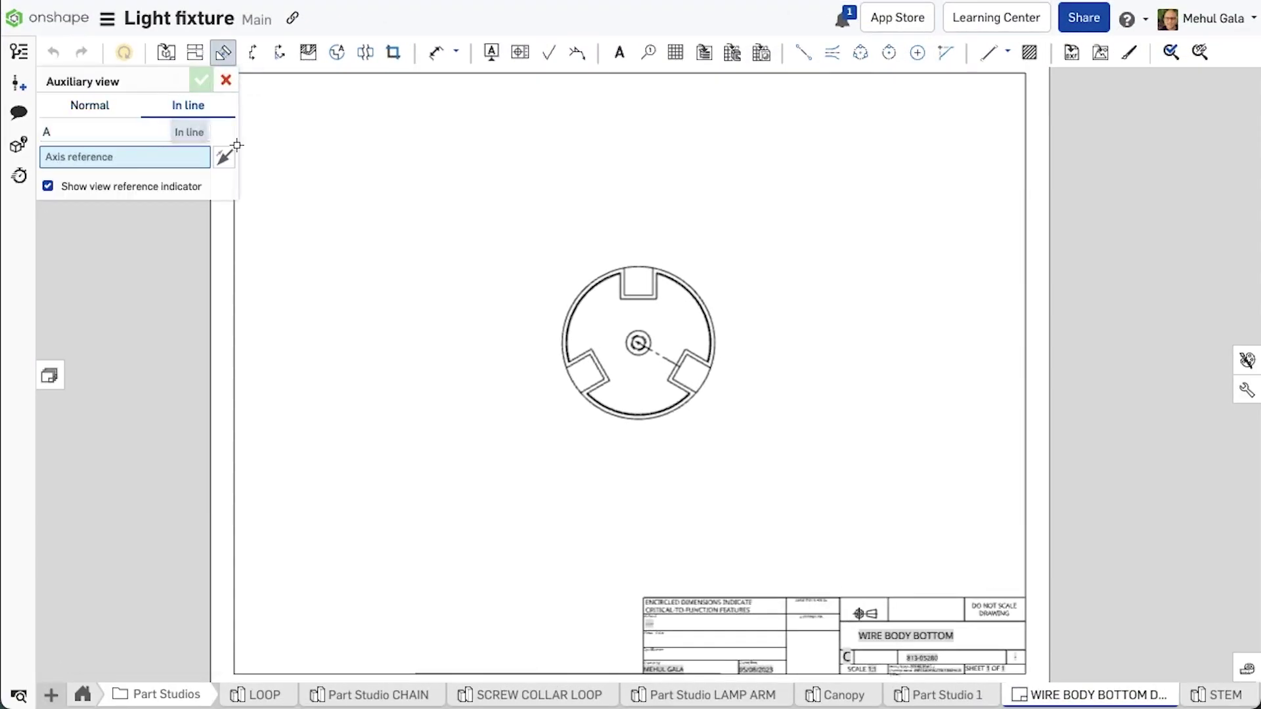
click(665, 360)
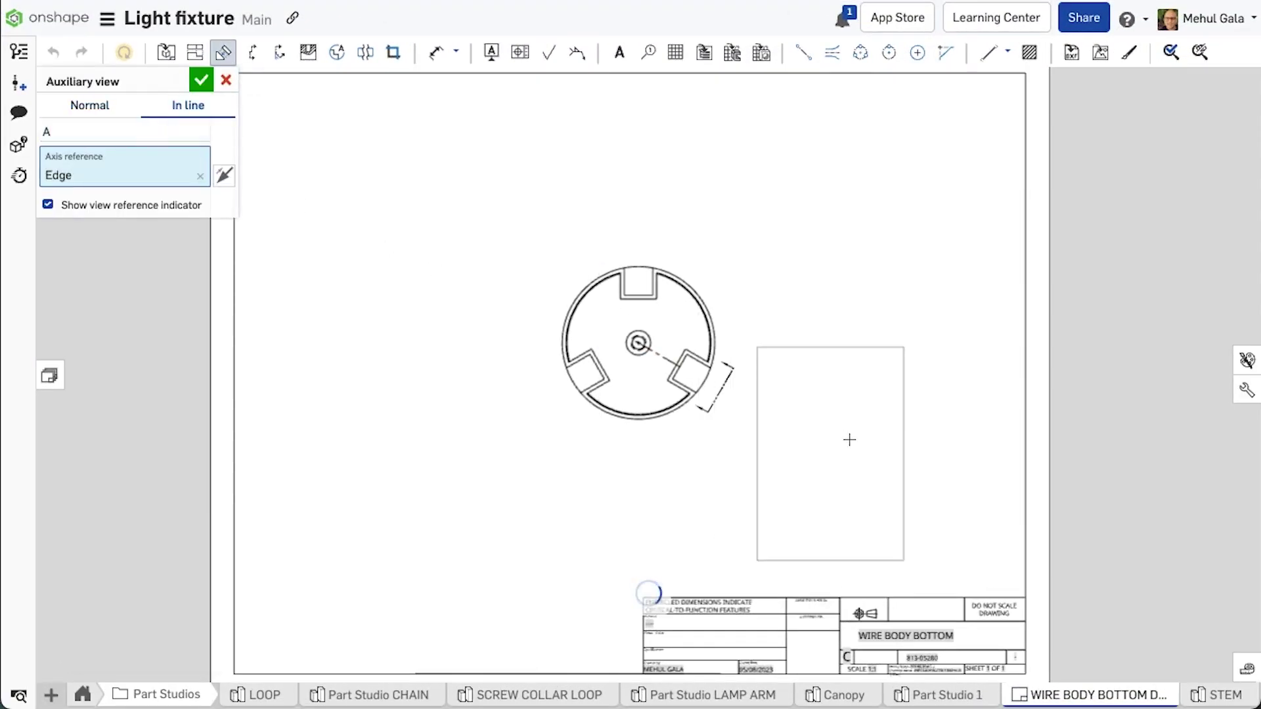
click(655, 445)
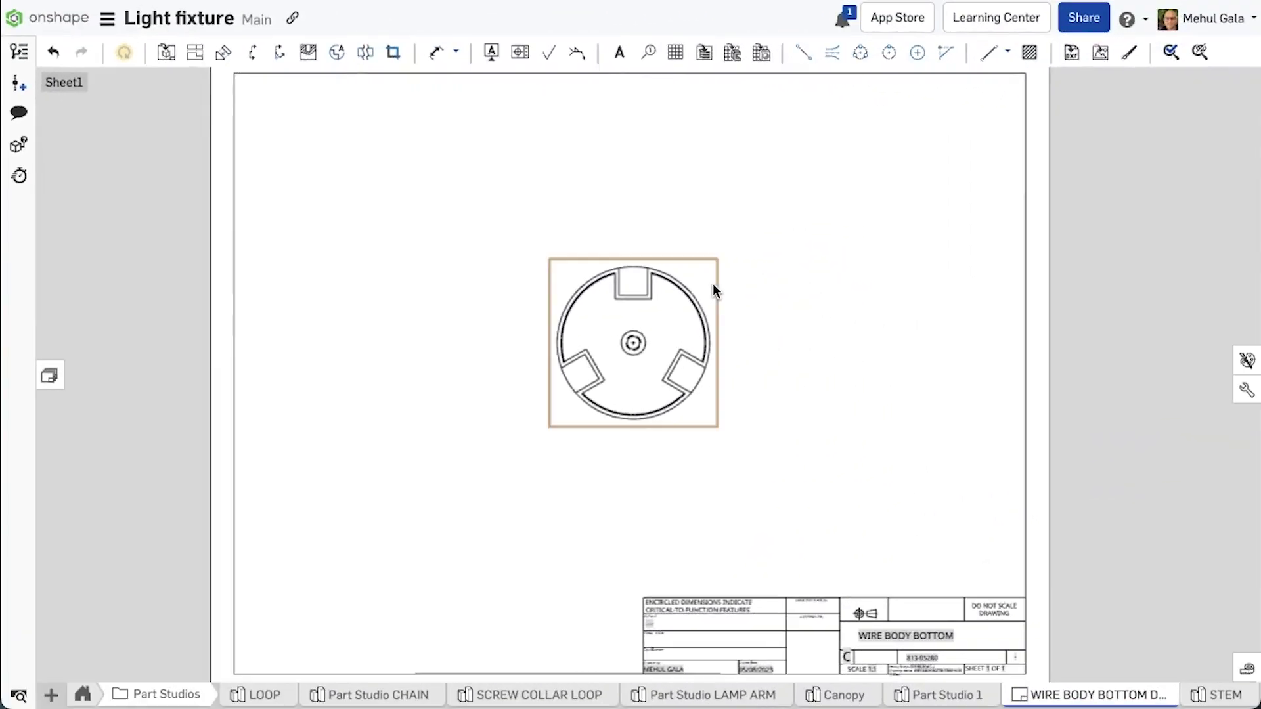
Step: Show Sketch 2 of Part Studio 1 in the circular drawing view
right_click(713, 286)
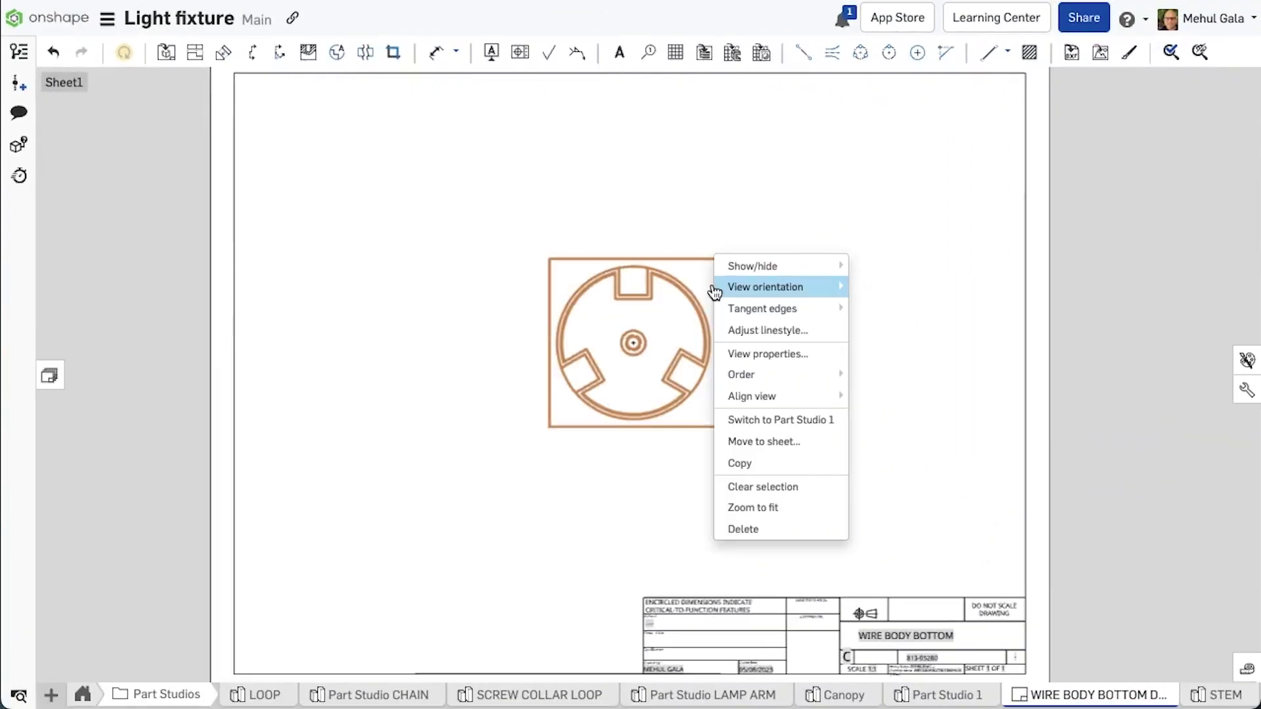
mouse_move(729, 277)
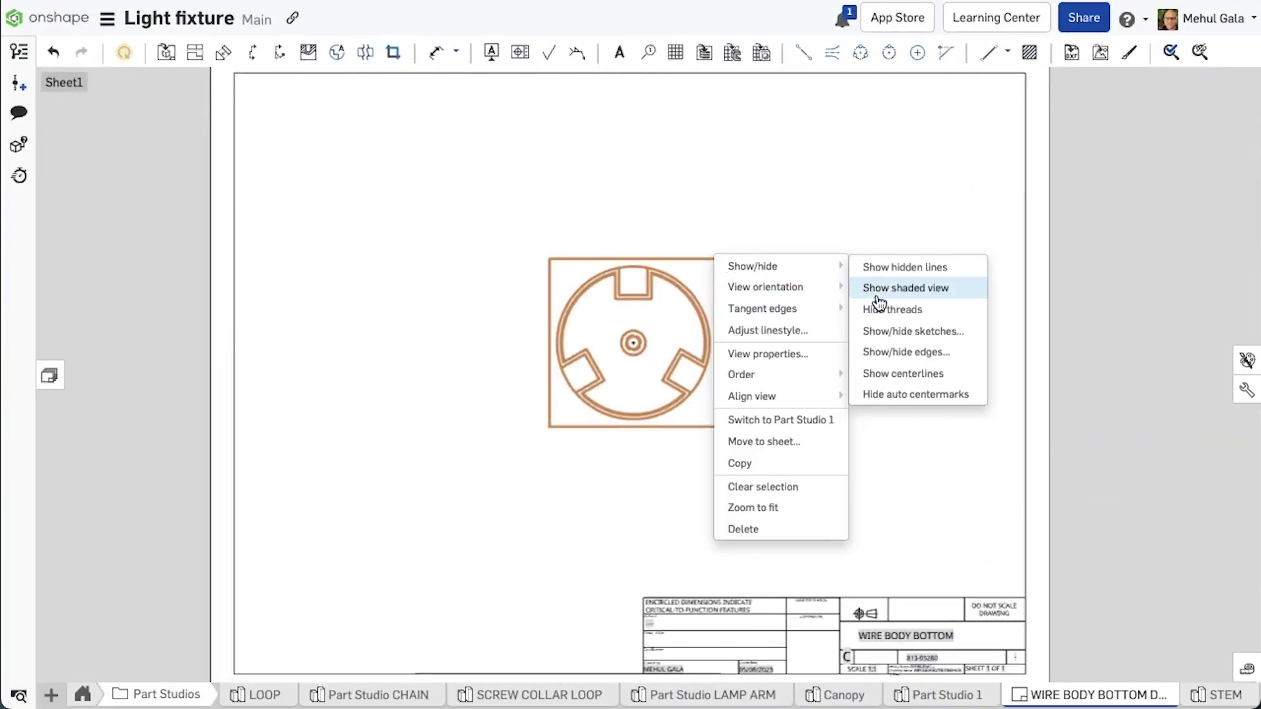
click(892, 331)
click(453, 266)
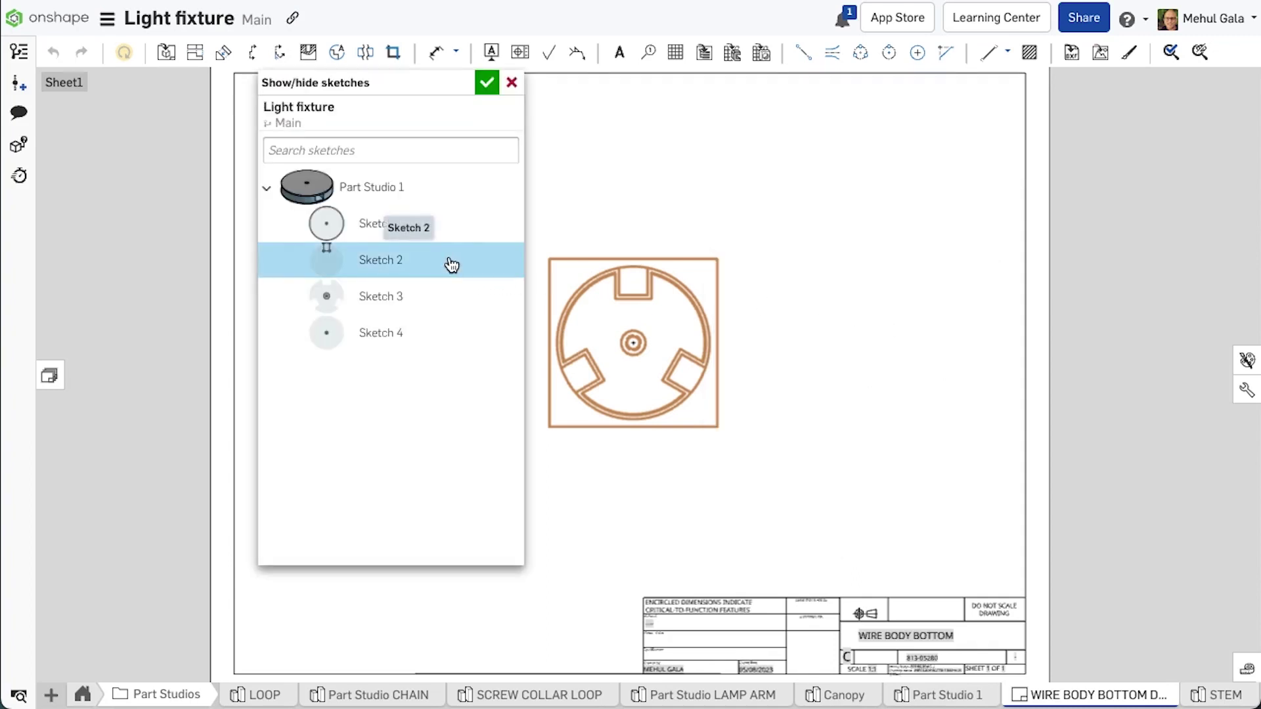
click(487, 82)
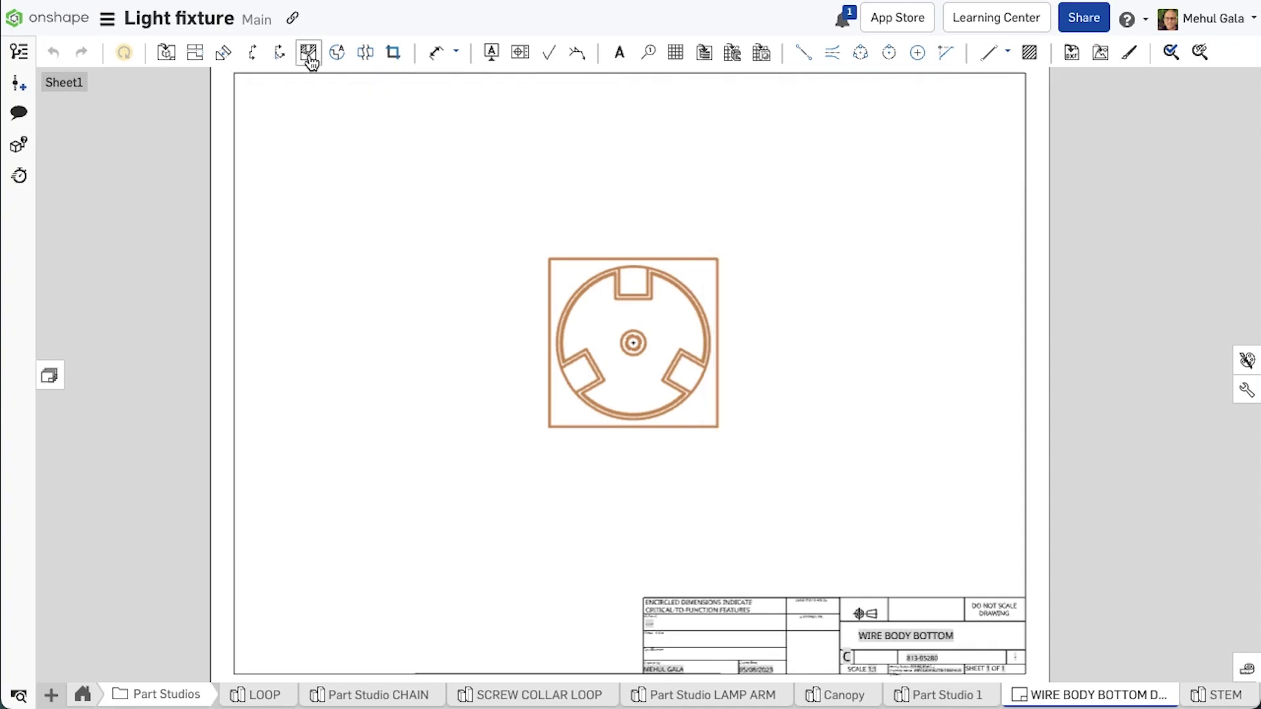
Step: Create an In line auxiliary view labelled A from the Sketch 2 line outside the lower-right notch and place it below and right of the circular view
click(224, 53)
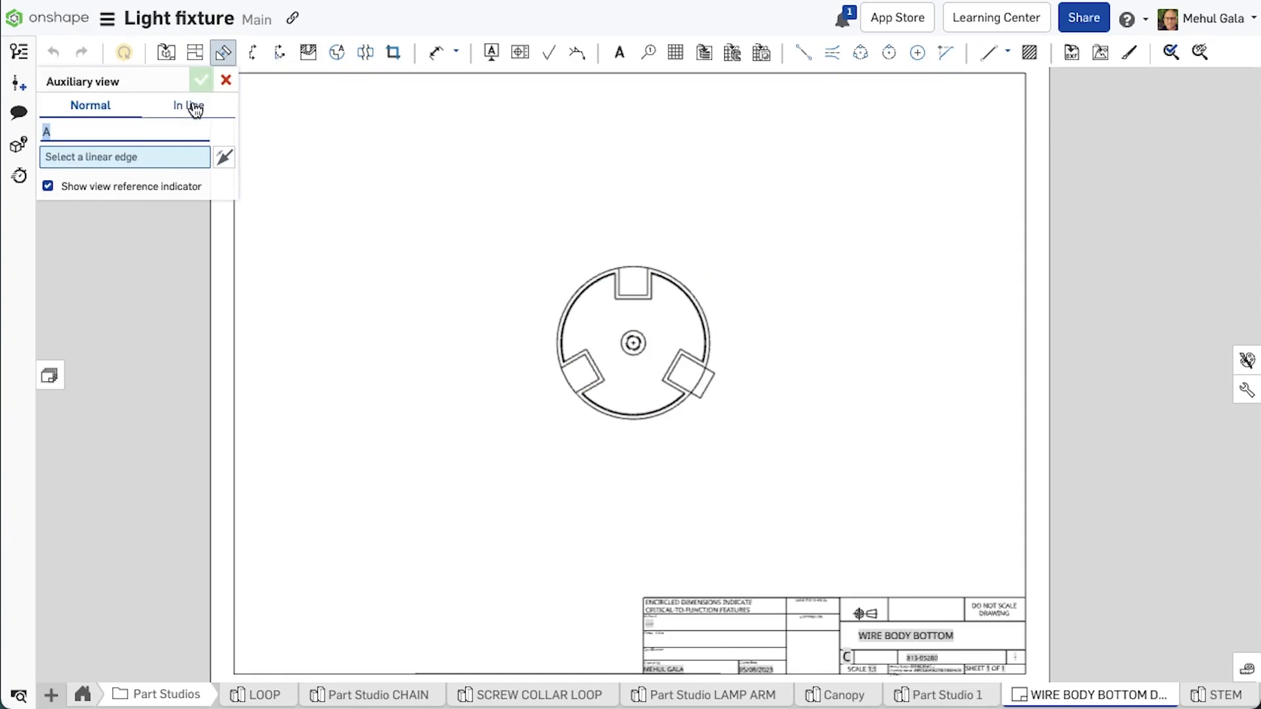
click(717, 372)
click(785, 433)
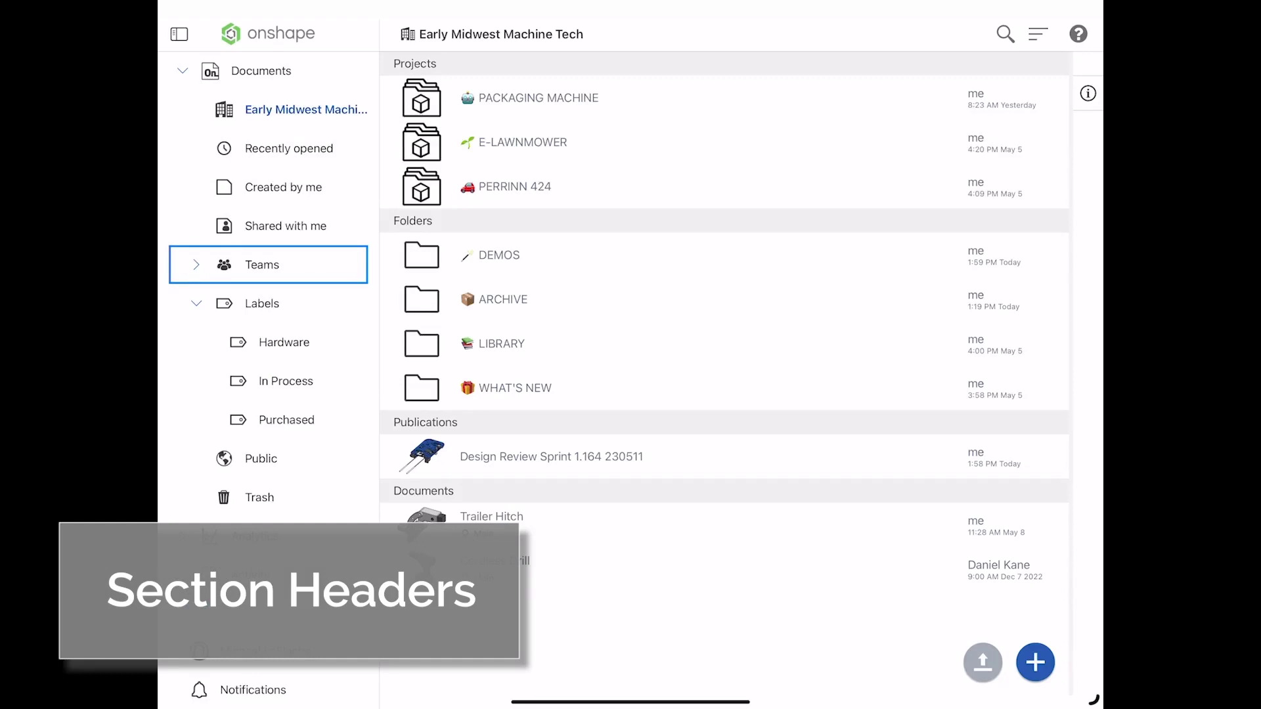
Step: Display the Early Midwest Machine Tech documents in grid view and look through the projects, folders, publications and documents sections
click(1038, 34)
click(909, 135)
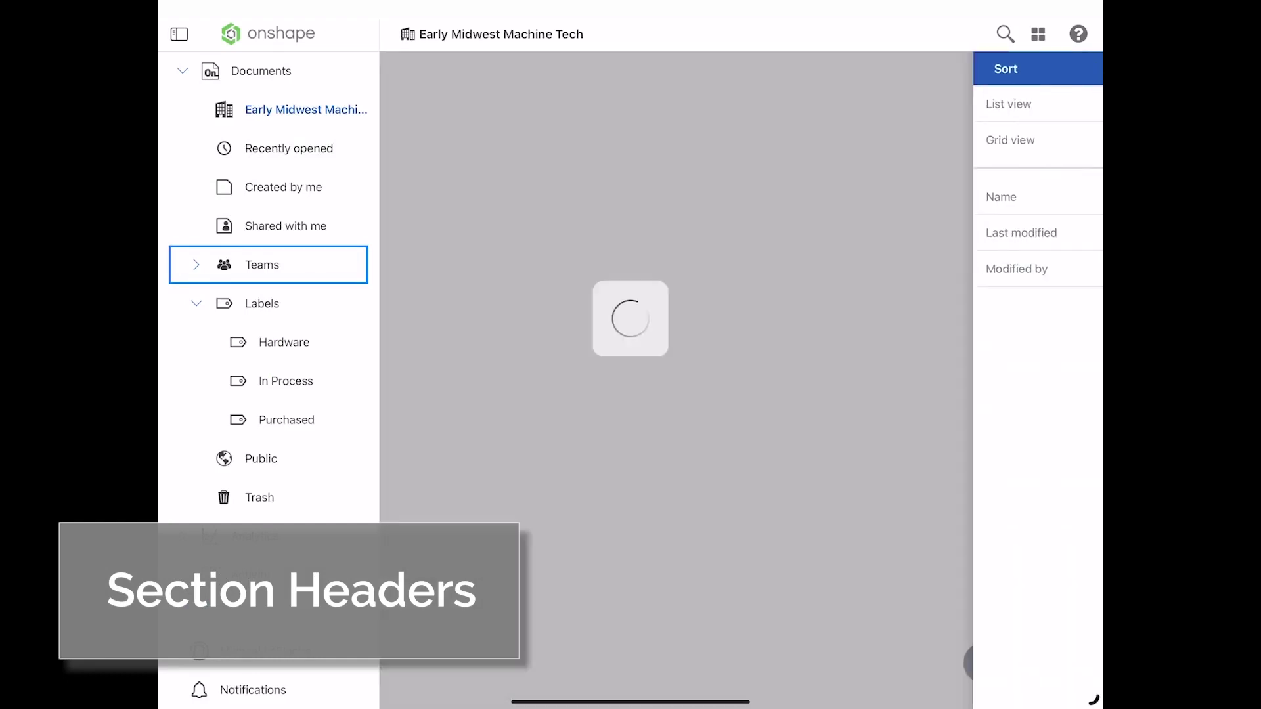
scroll(742, 329, down, 4)
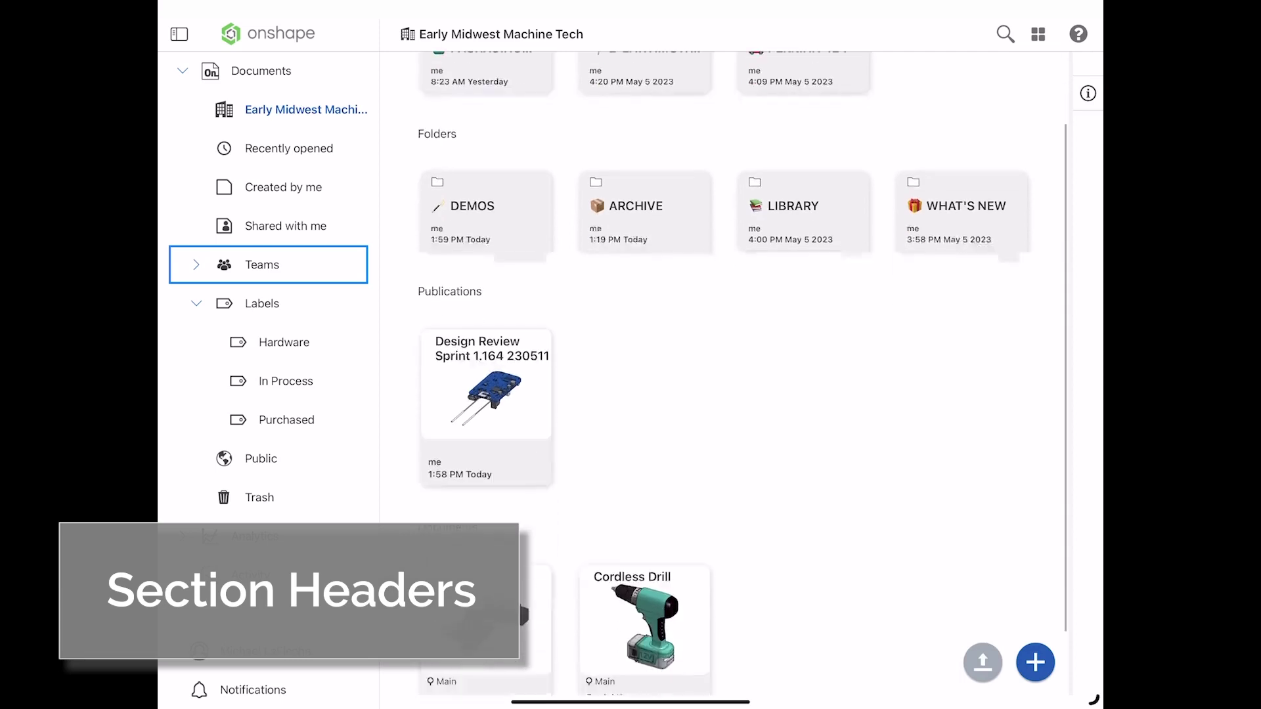
scroll(742, 328, up, 5)
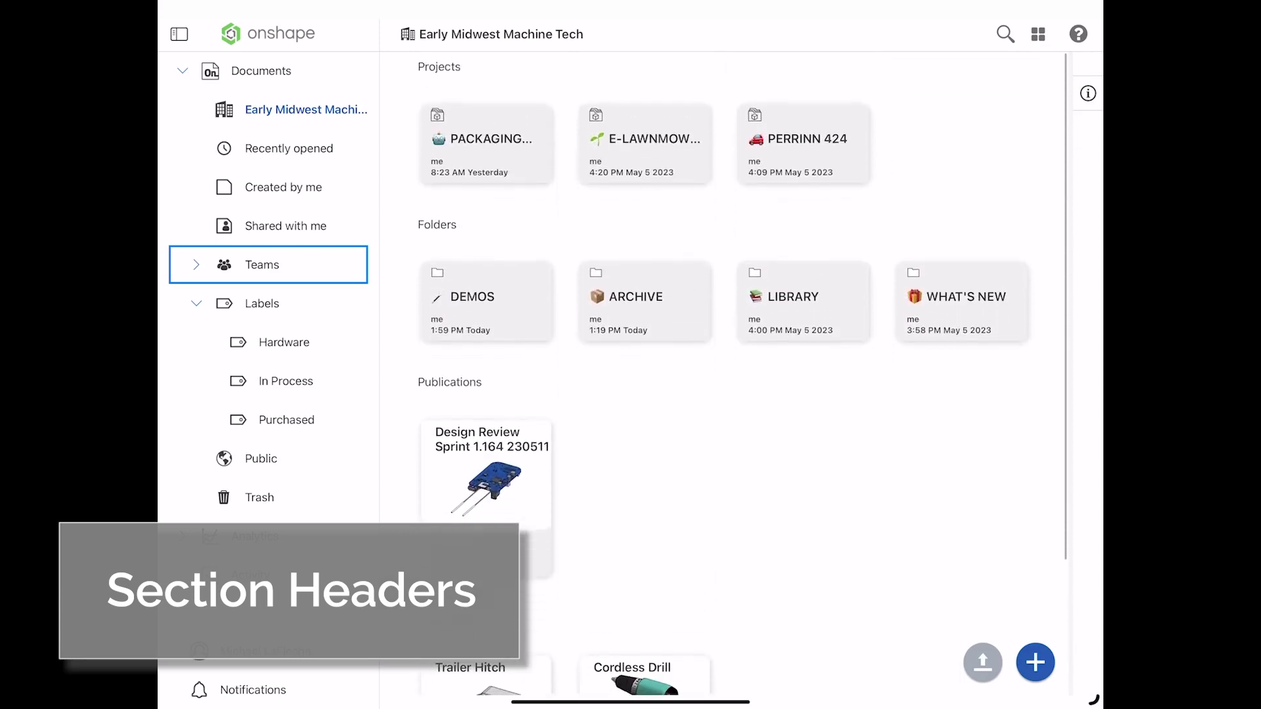
Step: Switch the Early Midwest Machine Tech documents to list view and open the Design Review Sprint 1.164 230511 publication
click(1038, 34)
click(910, 103)
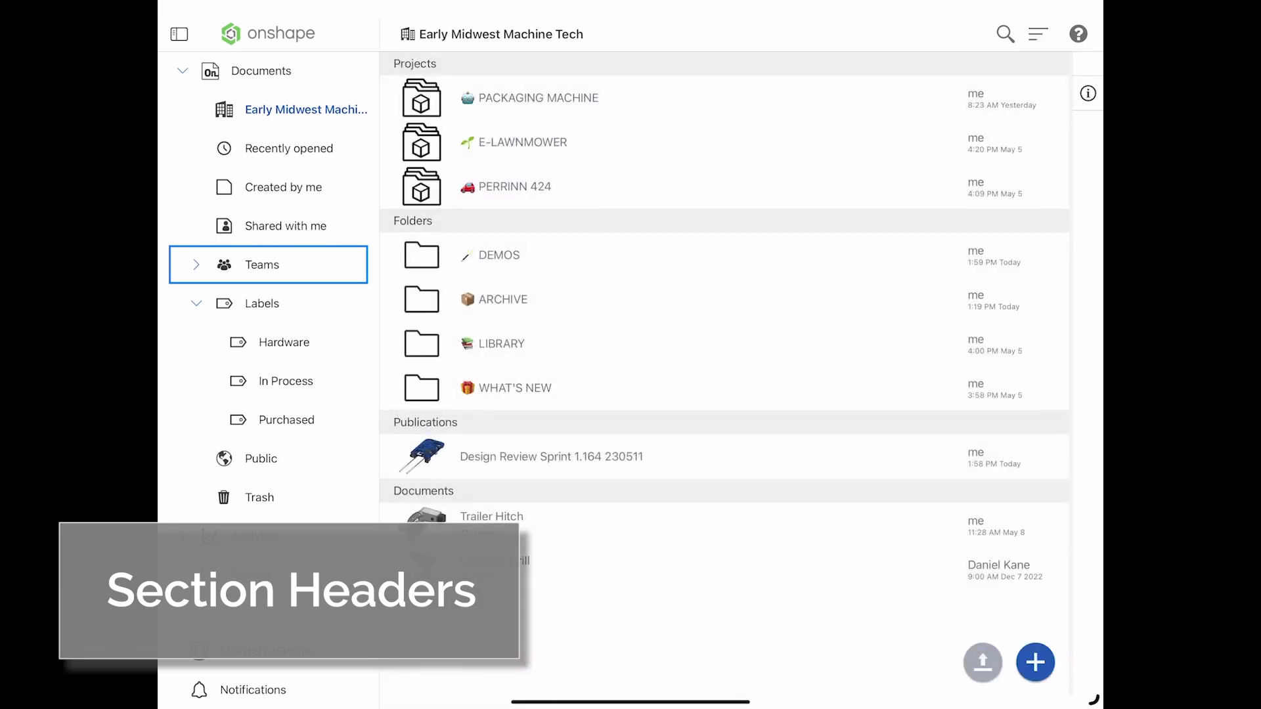
click(552, 457)
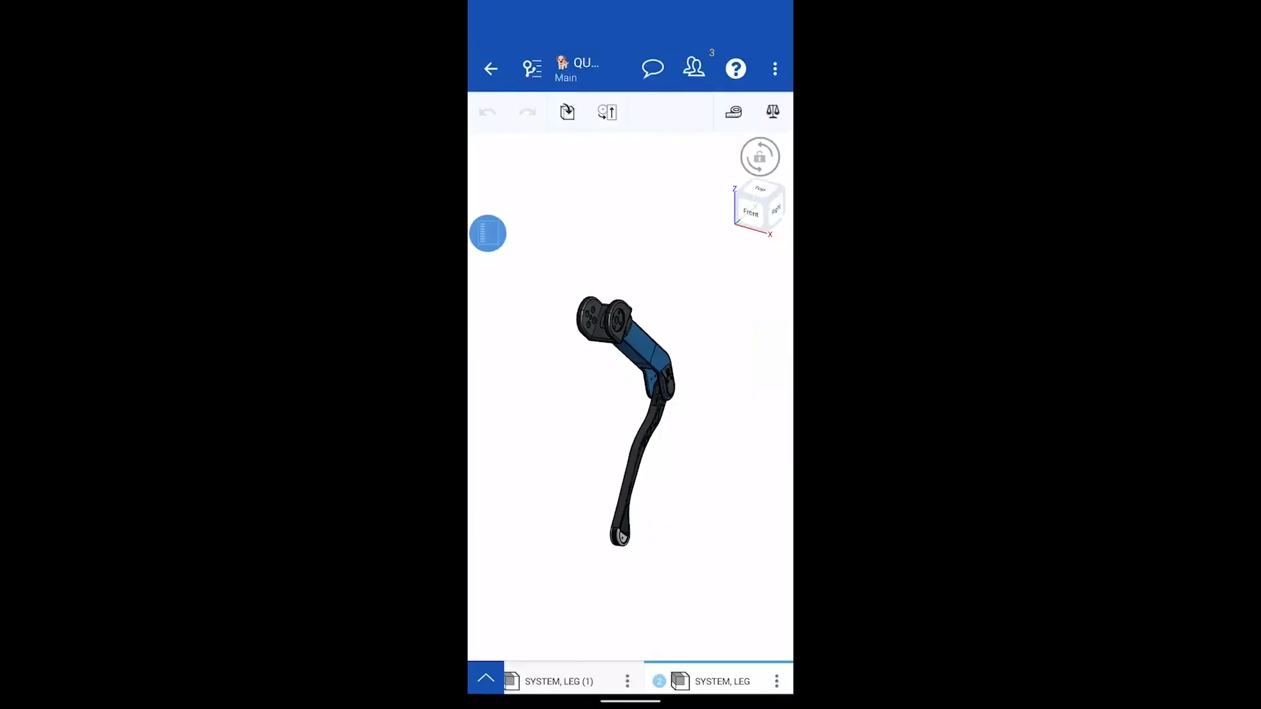
Step: Open the SYSTEM, LEG assembly's instance list in the Android app and filter it to show only folders
click(487, 233)
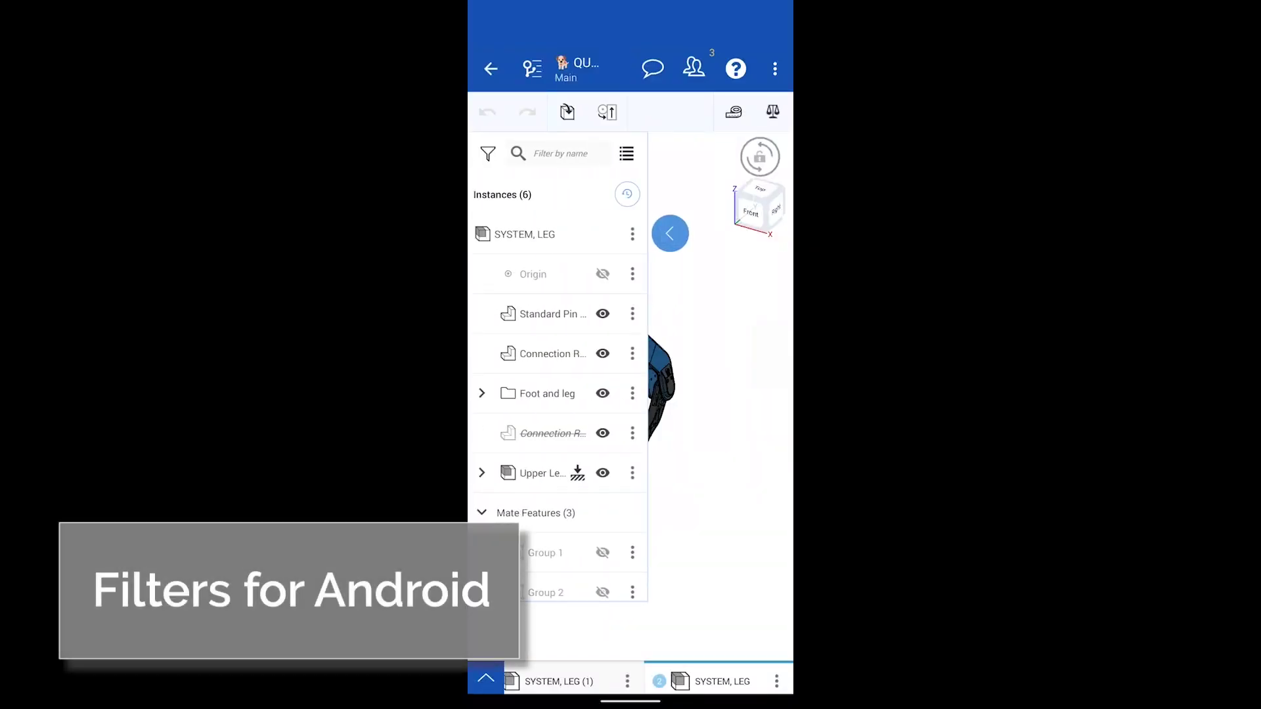
click(487, 153)
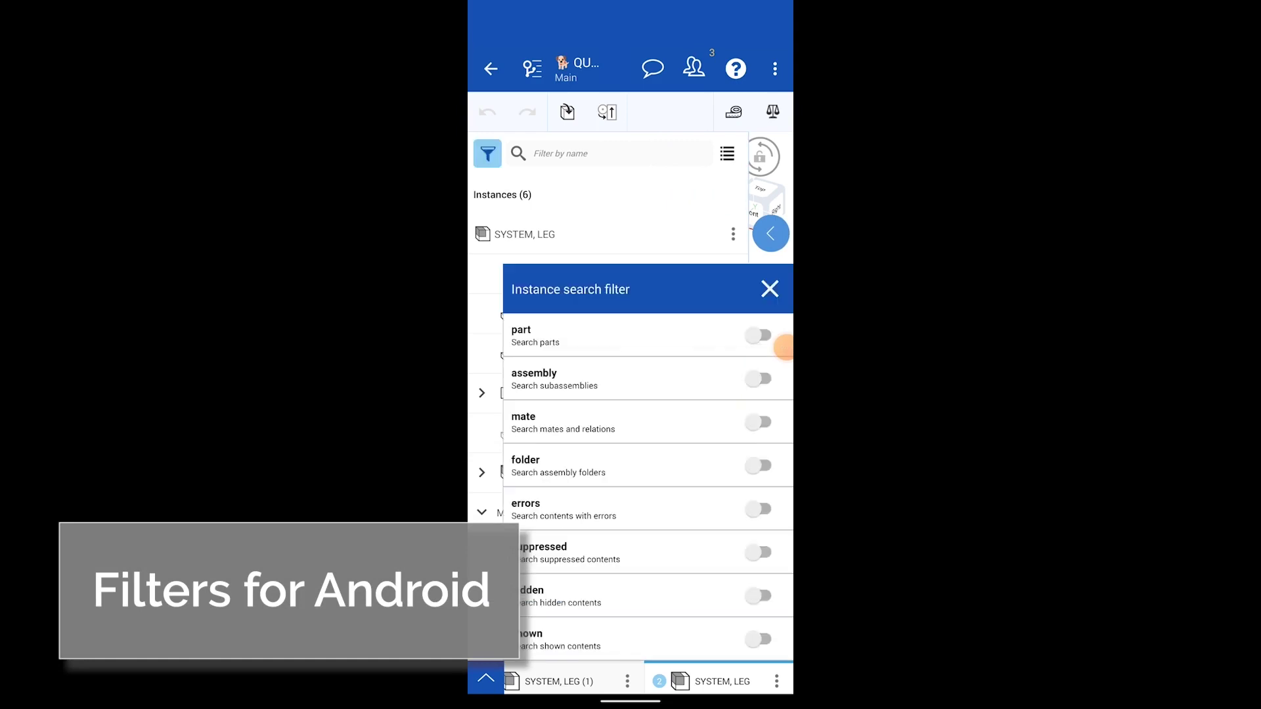
click(759, 466)
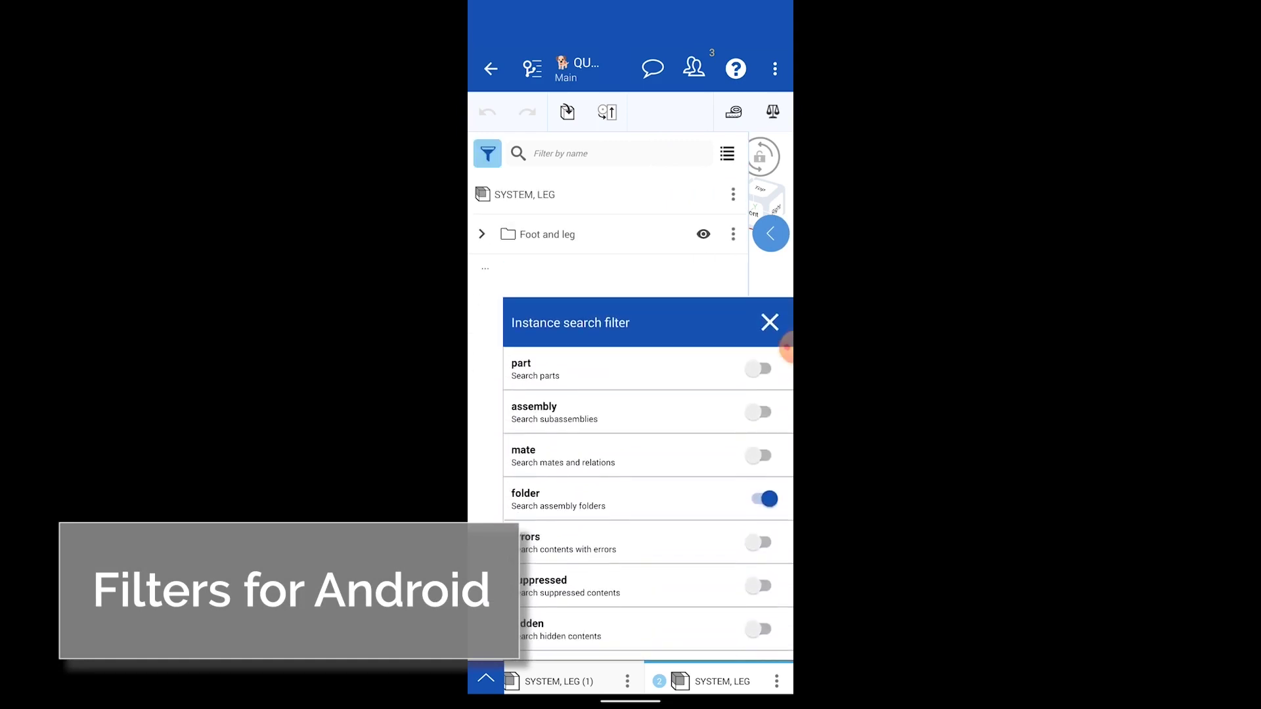
Step: Replace the folder filter on the instance list with the errors filter, and finally with the suppressed filter
click(758, 468)
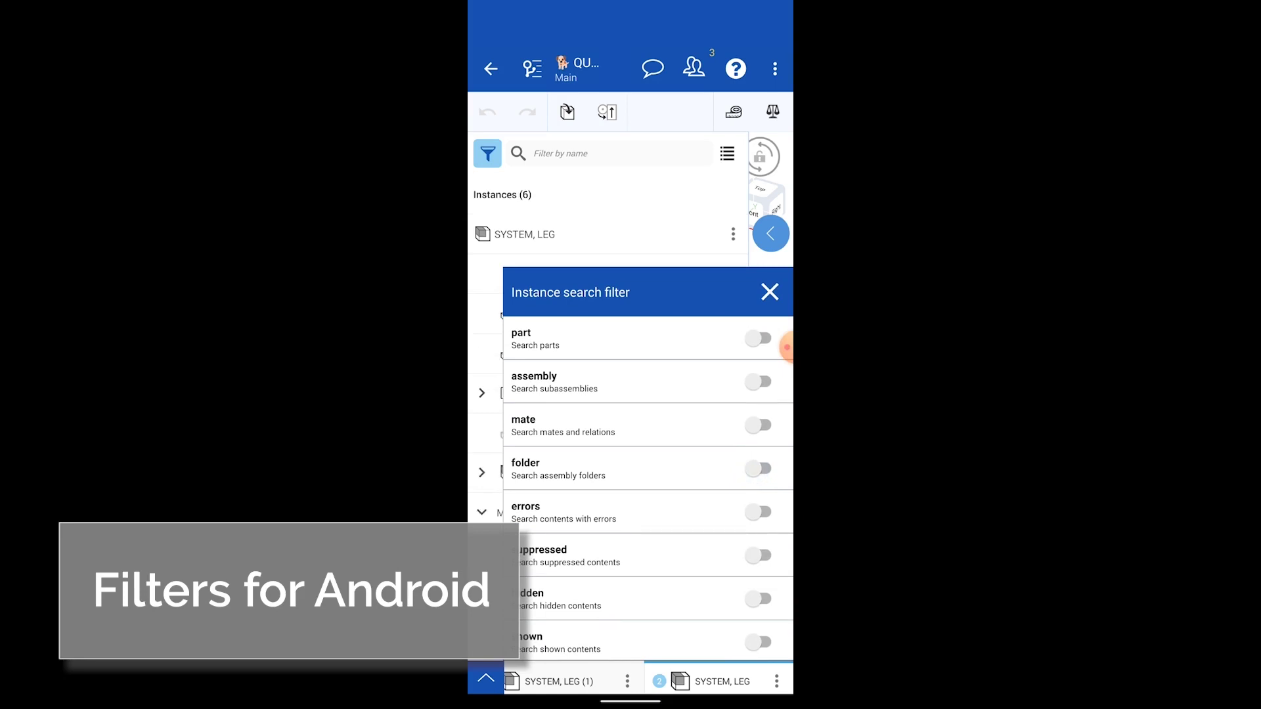
click(759, 512)
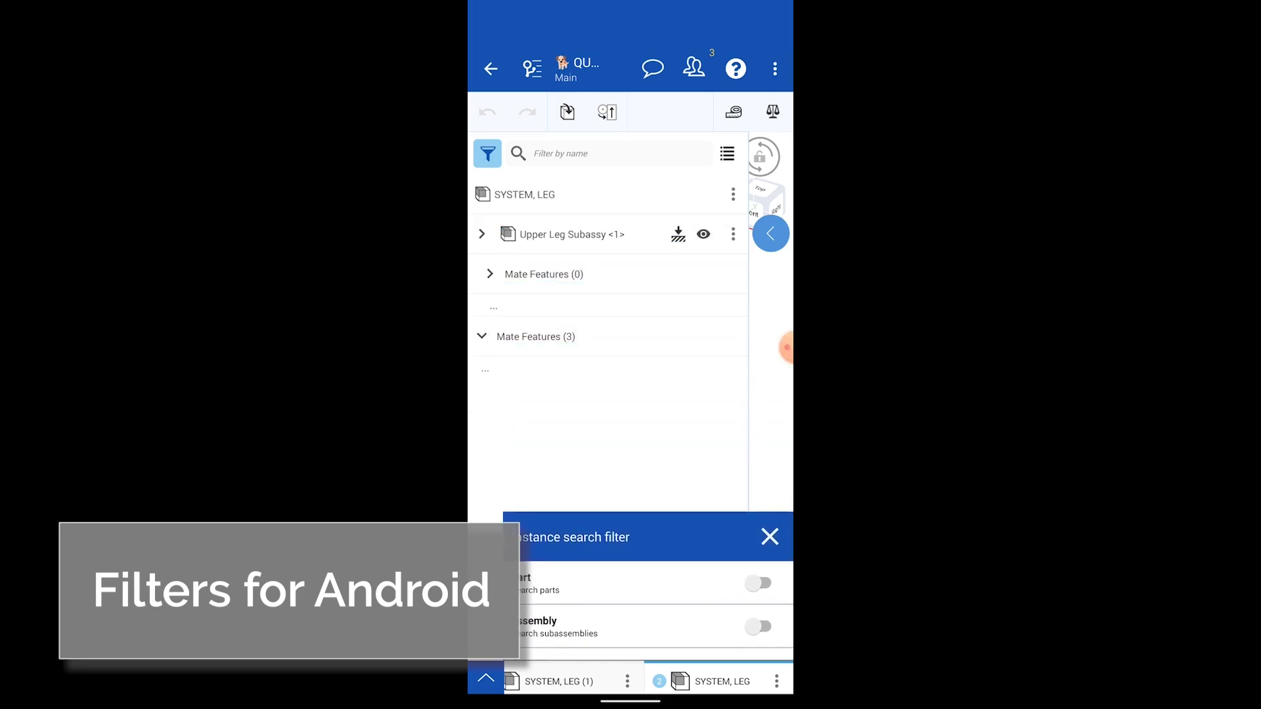
drag(630, 537, 631, 296)
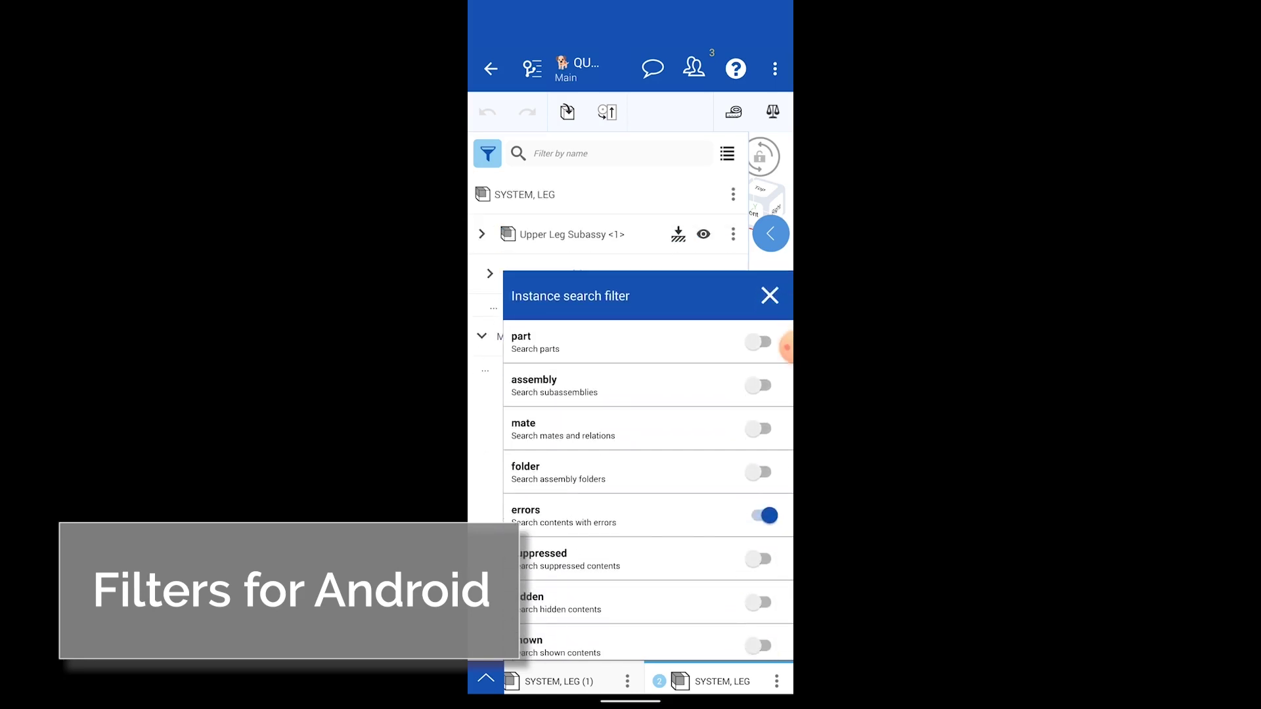
click(762, 516)
click(762, 559)
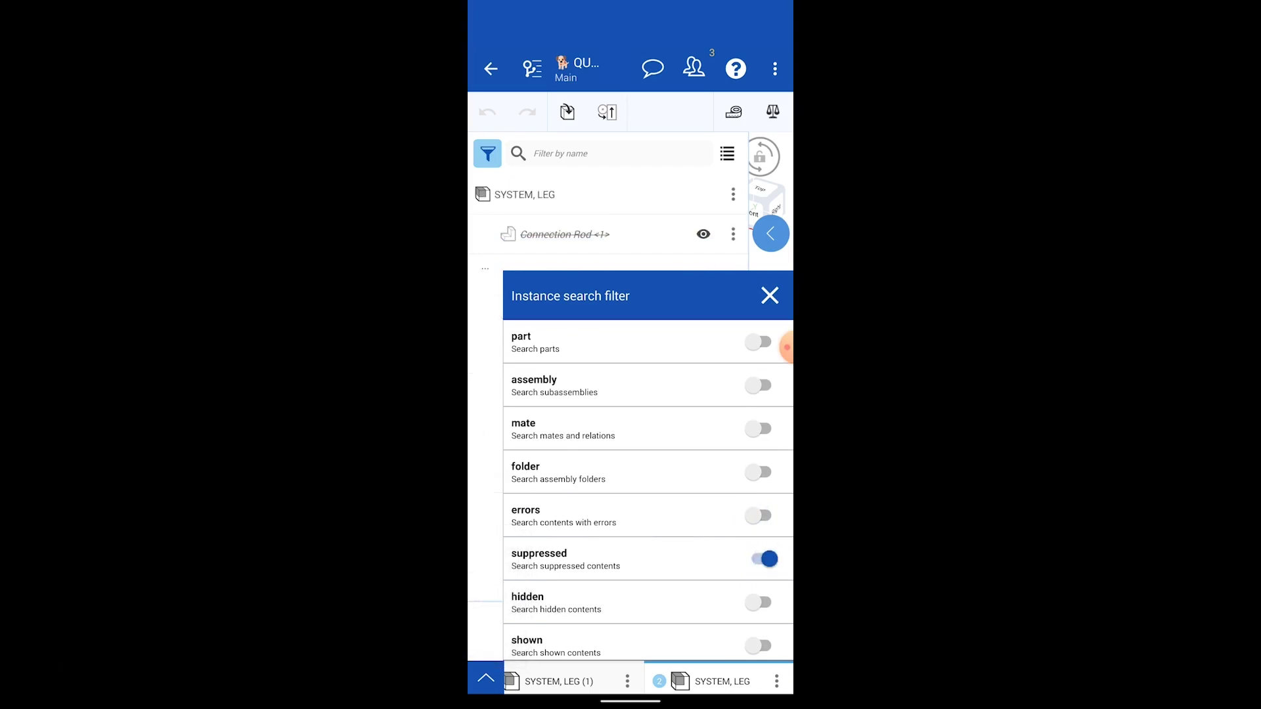